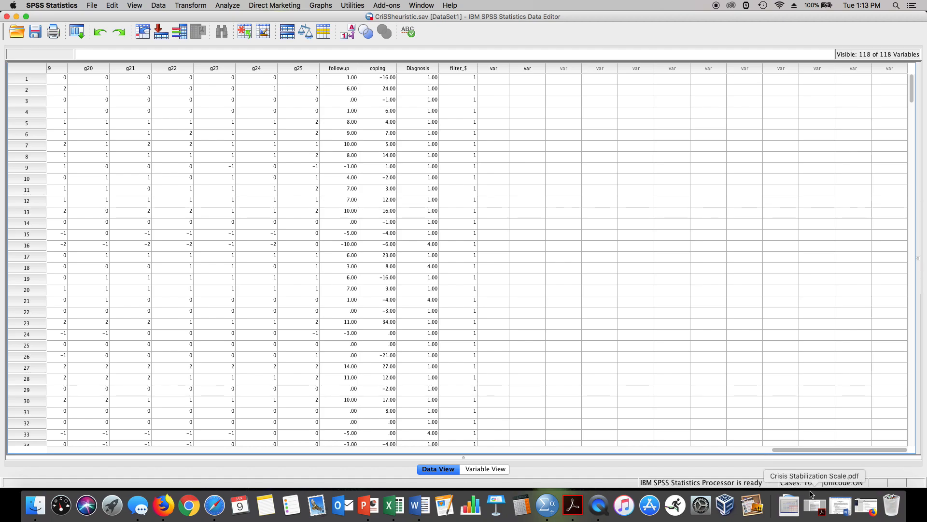
Step: Open the Crisis Stabilization Scale PDF and read through its directions, rating values and items
left_click(812, 507)
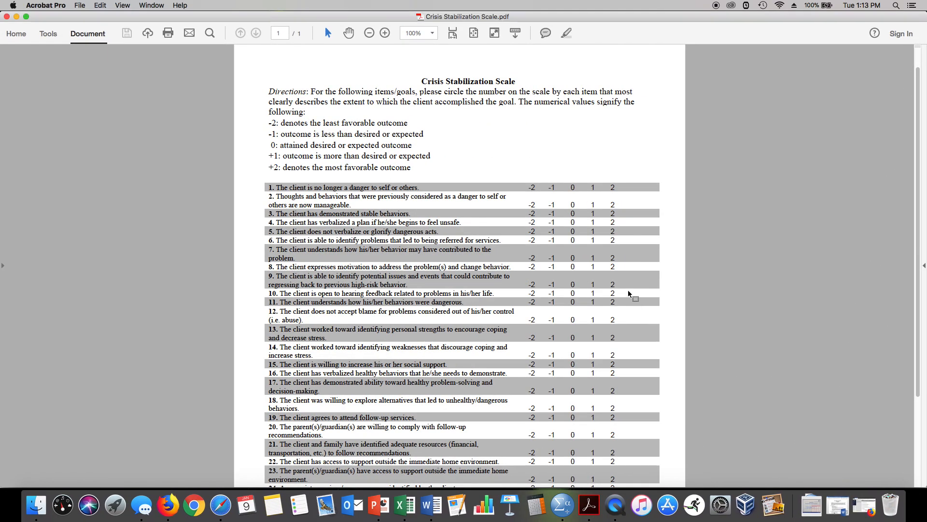
scroll(629, 295, "down", 3)
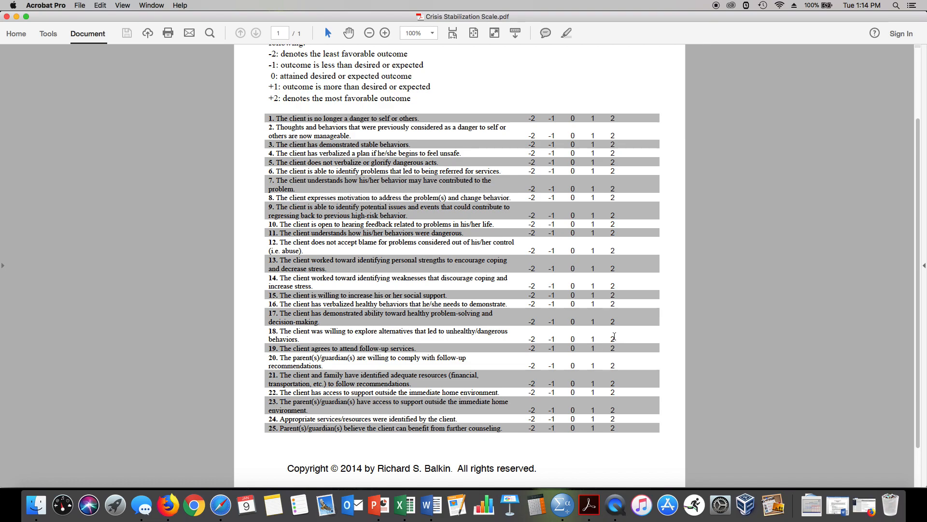
scroll(611, 336, "down", 2)
scroll(612, 329, "up", 5)
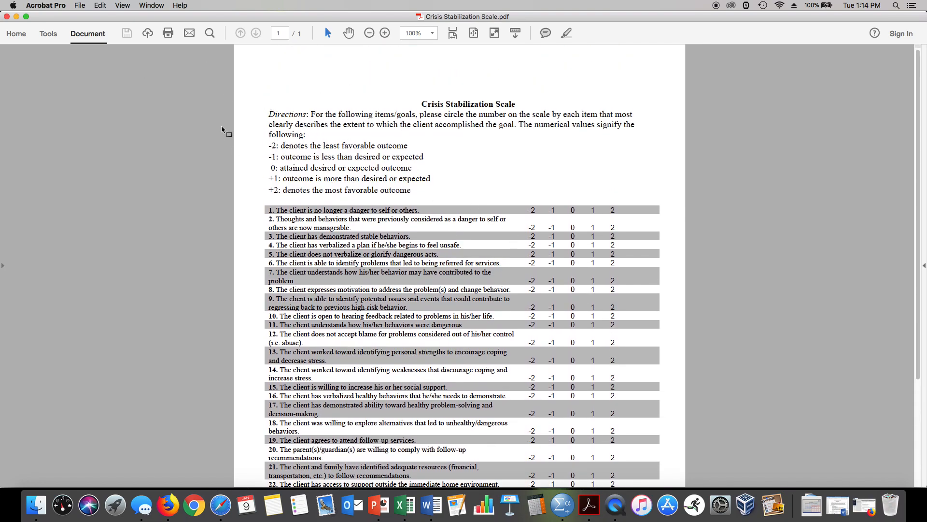
Step: Return to the data file, open Explore and add coping to the Dependent List
left_click(16, 17)
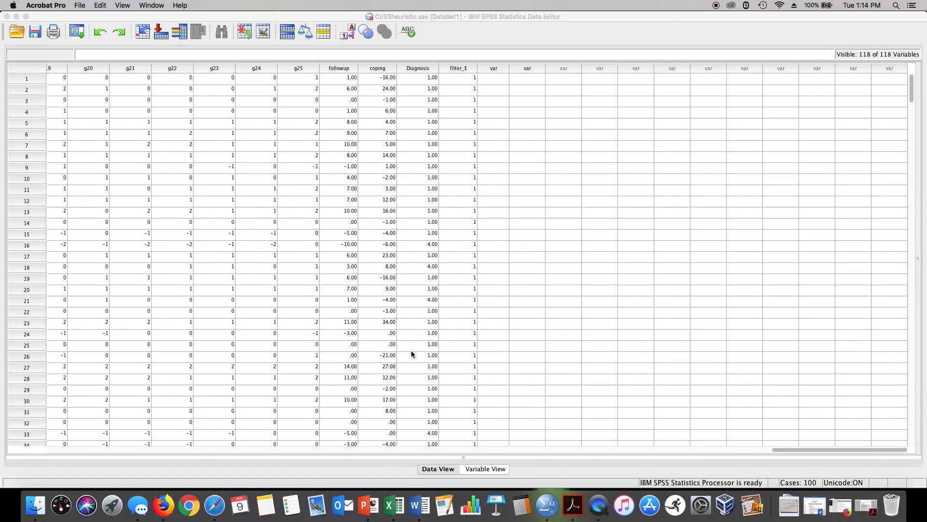
scroll(411, 353, "down", 1)
scroll(411, 354, "up", 1)
left_click(492, 31)
left_click(229, 6)
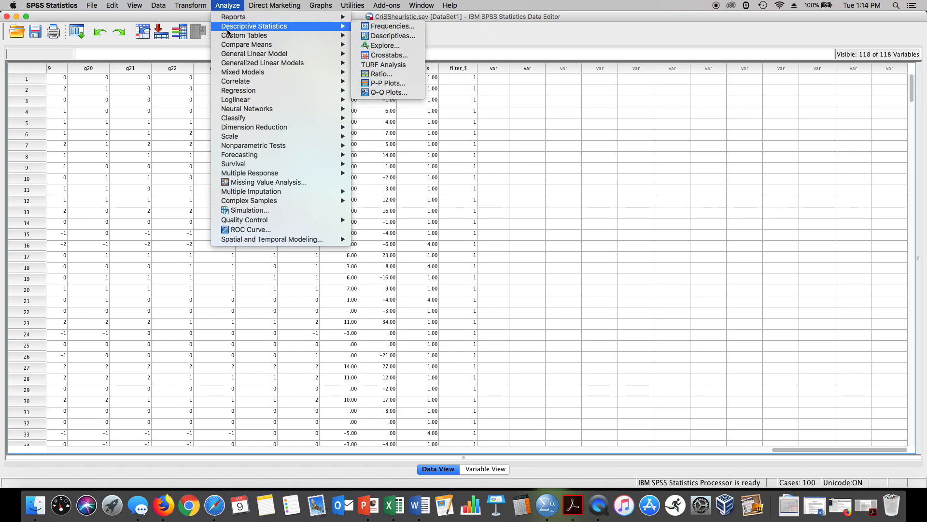
mouse_move(231, 54)
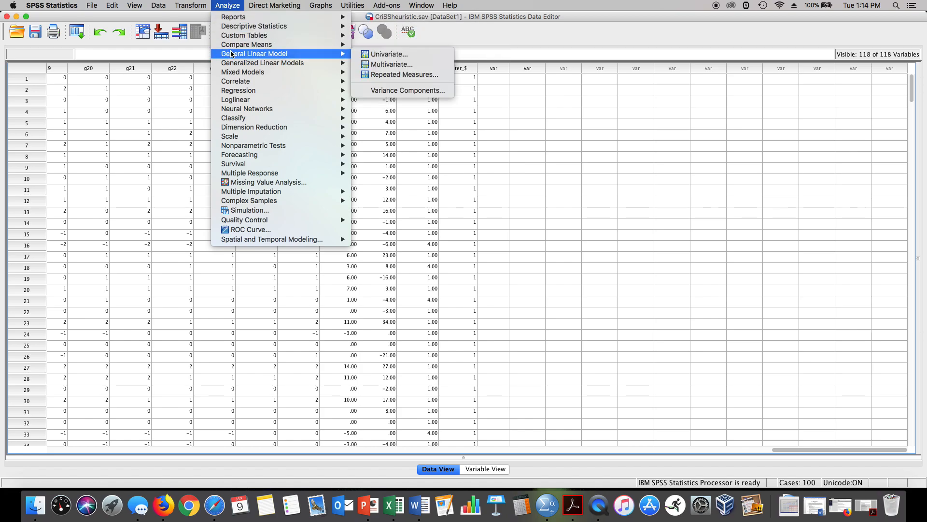
mouse_move(237, 28)
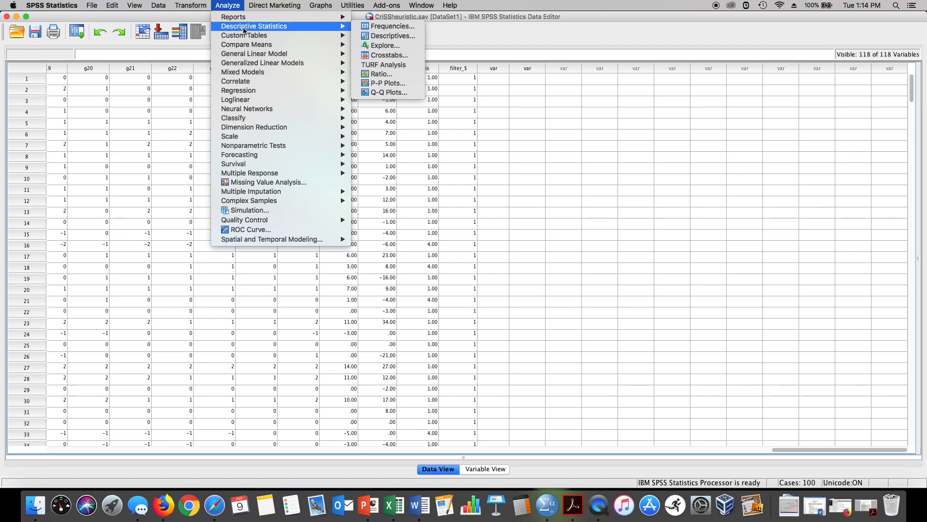
left_click(369, 45)
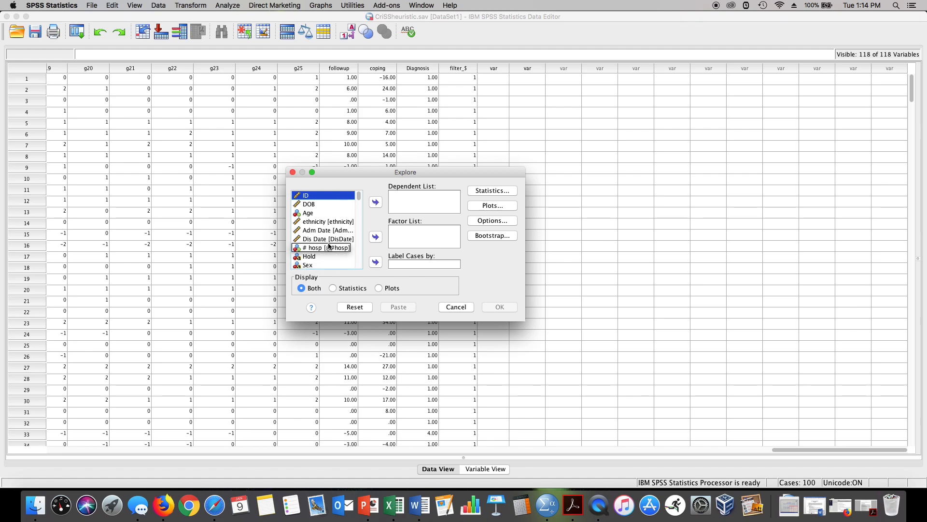
left_click(341, 212)
scroll(341, 210, "down", 20)
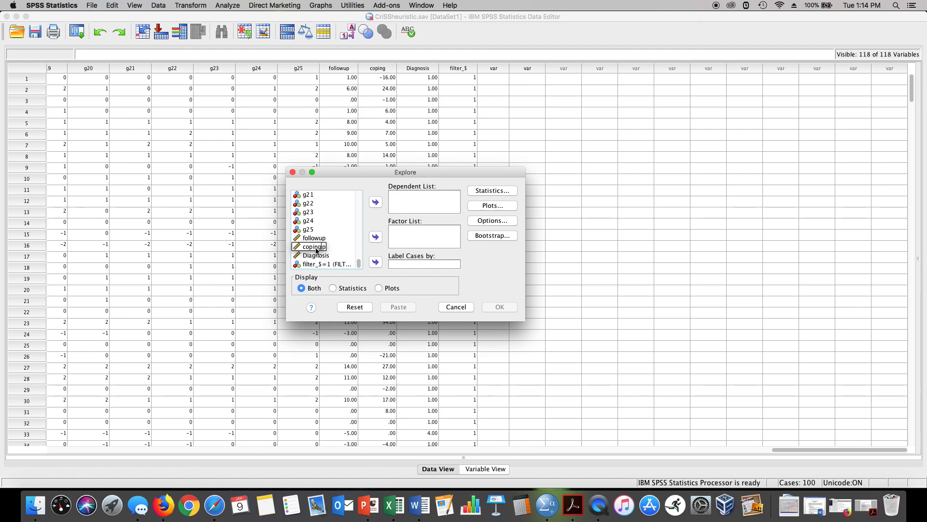
left_click(316, 247)
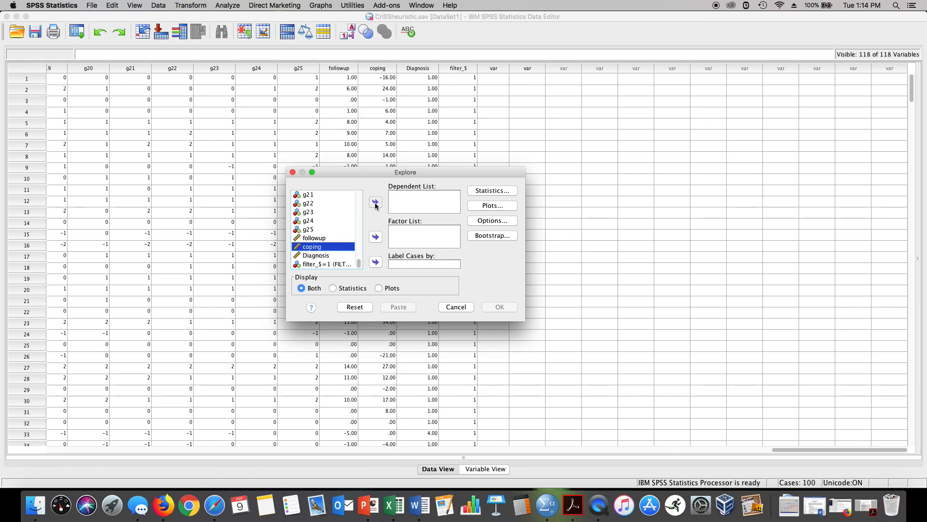
left_click(376, 203)
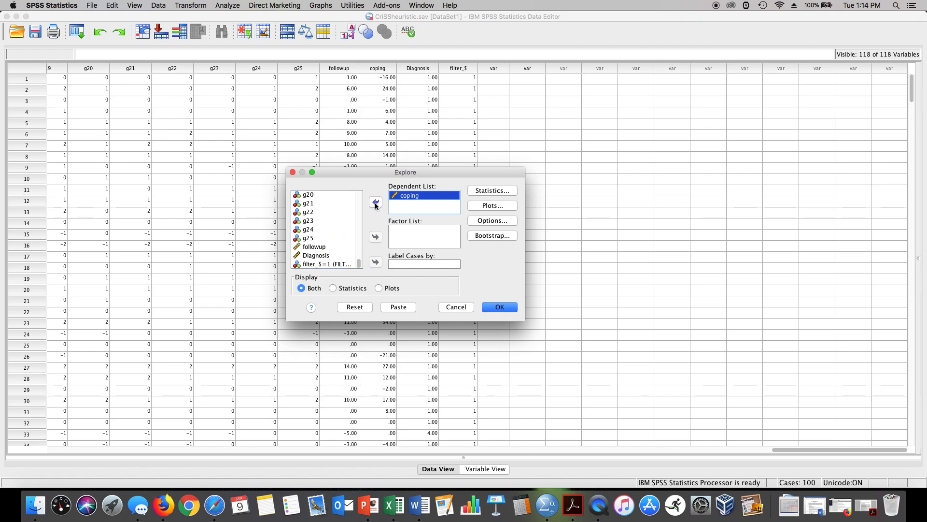
Step: Set Explore to give descriptives, a histogram instead of stem-and-leaf, and normality plots with tests, and run it
left_click(484, 191)
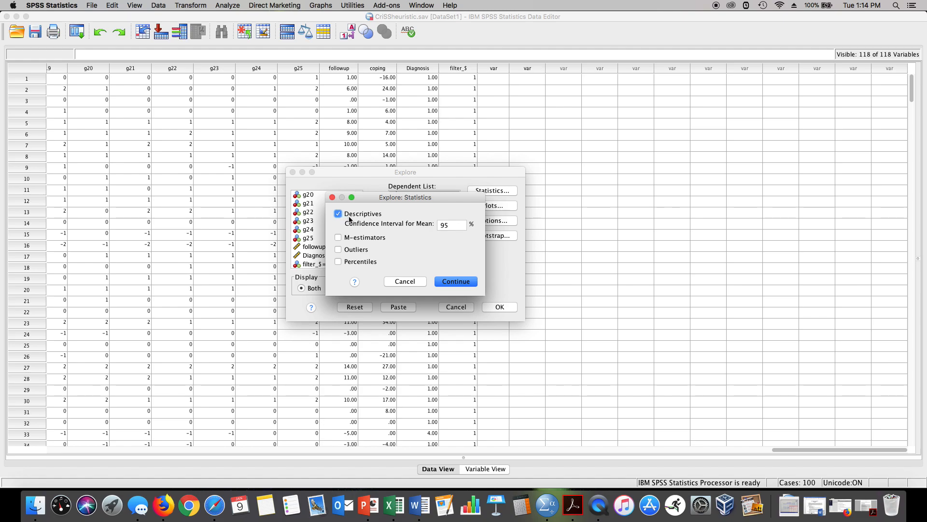
left_click(470, 283)
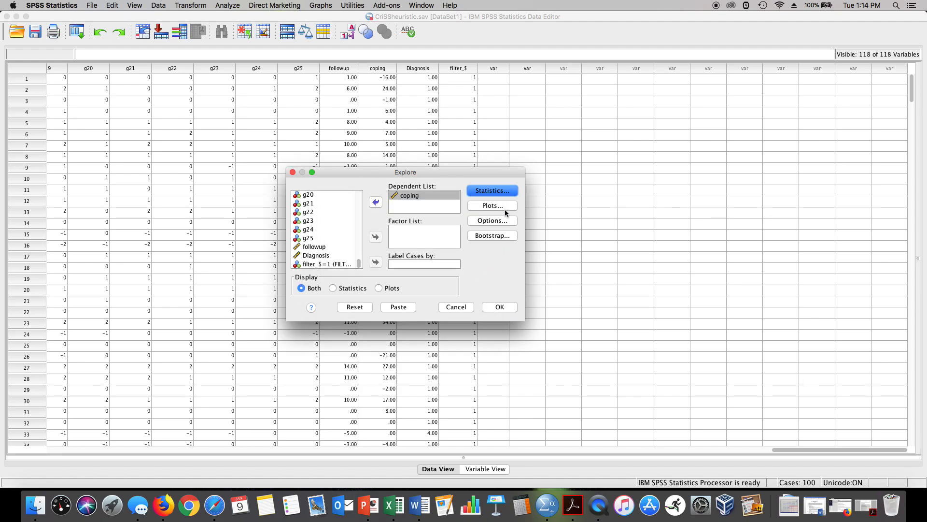
left_click(502, 205)
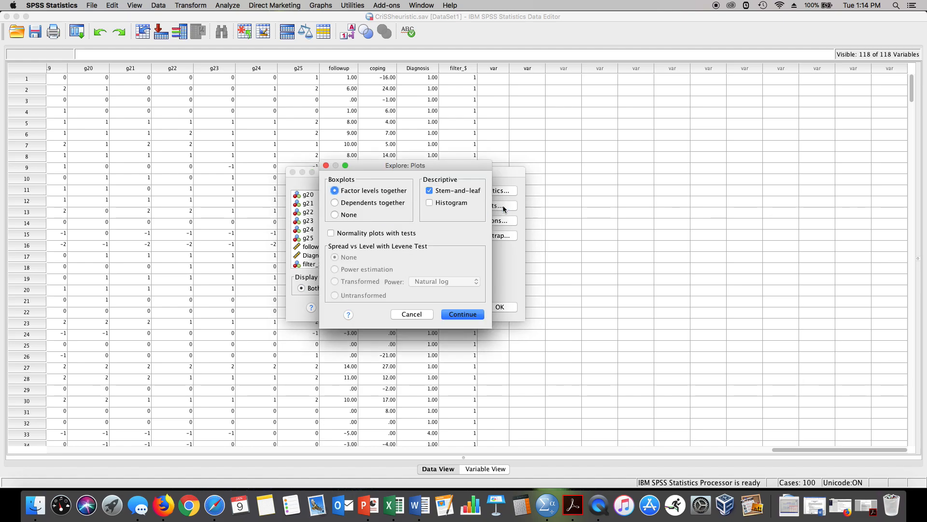
left_click(429, 191)
left_click(429, 203)
left_click(331, 233)
left_click(466, 315)
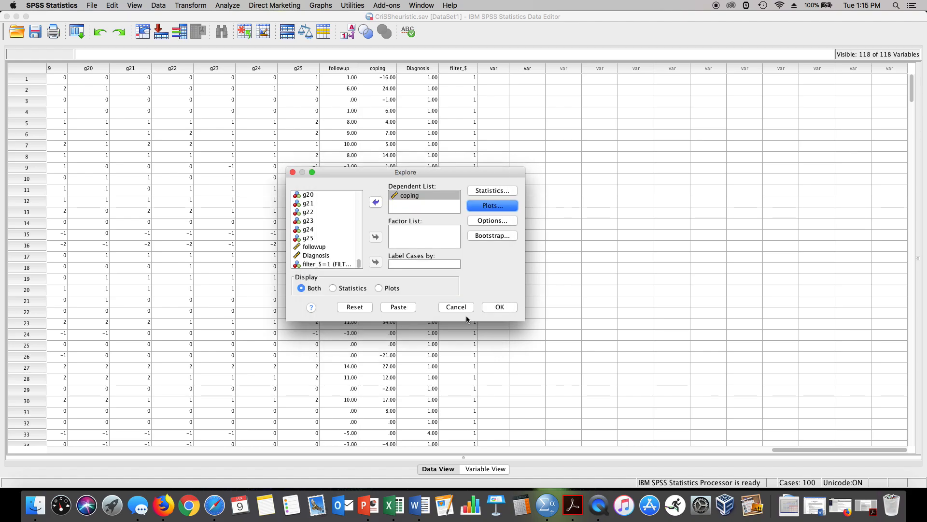
left_click(500, 308)
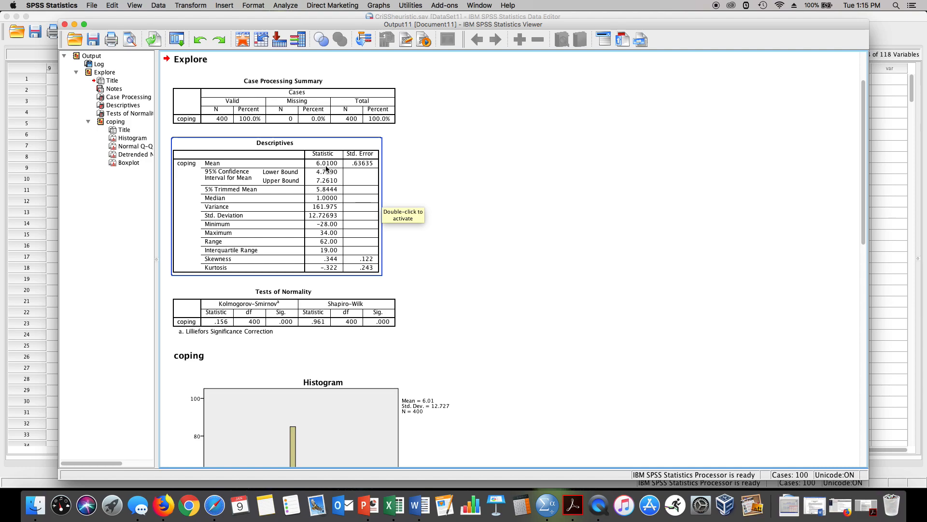
Step: Examine the descriptives, normality tests, histogram and Q-Q plots for coping in the output
scroll(323, 220, "down", 5)
left_click(323, 218)
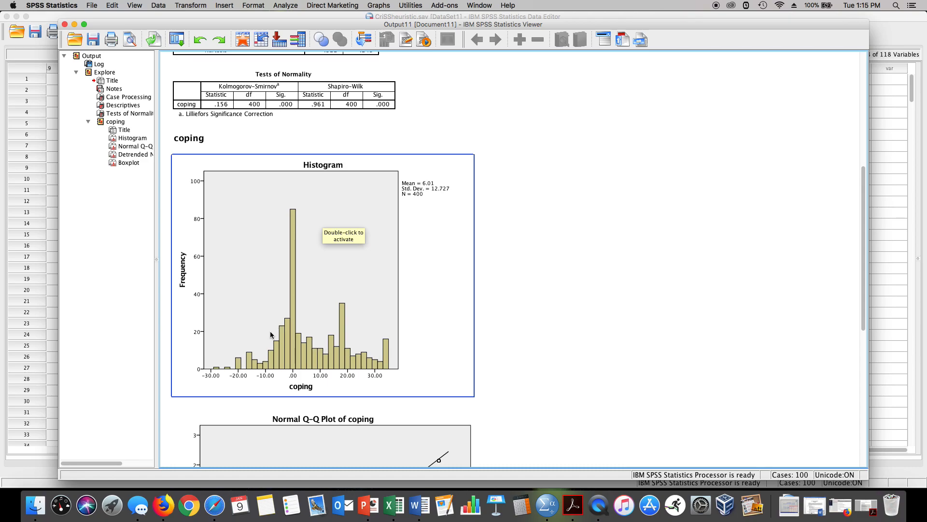
scroll(271, 334, "down", 4)
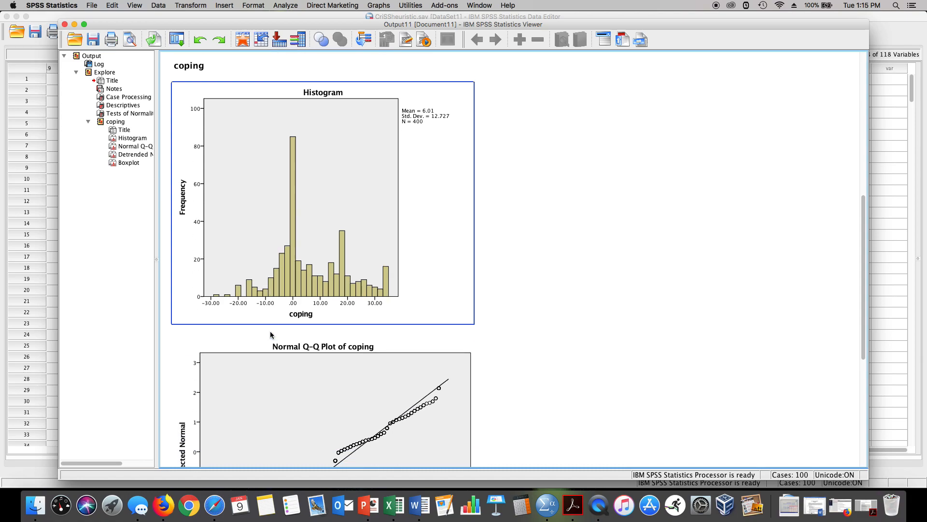
left_click(271, 333)
scroll(271, 333, "down", 1)
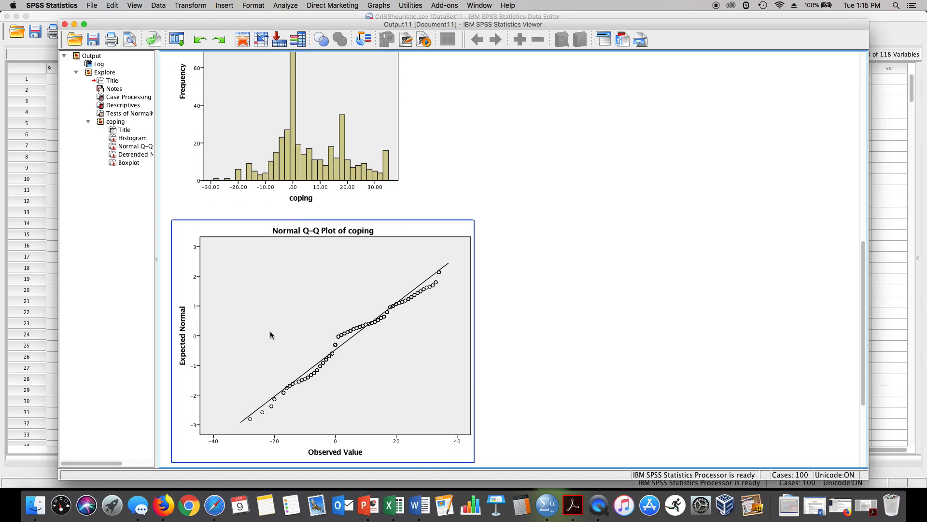
scroll(270, 334, "down", 2)
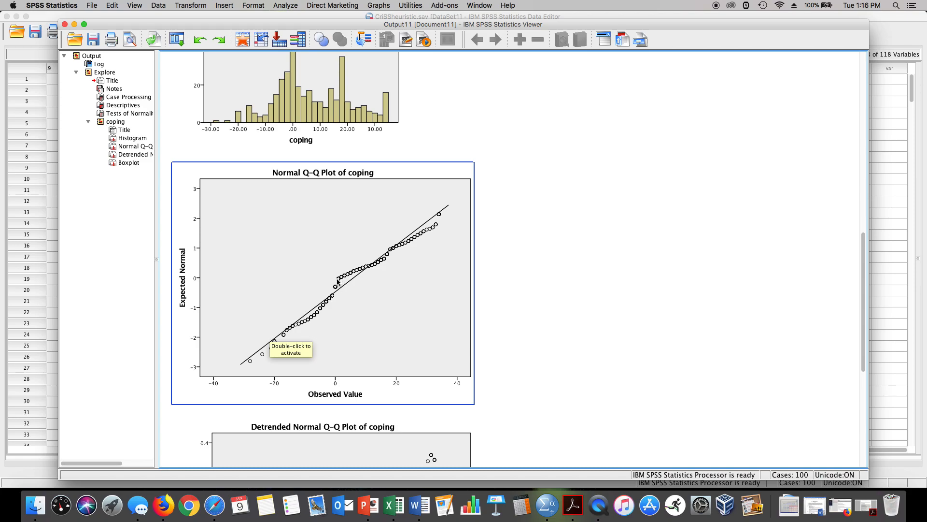
scroll(337, 282, "down", 5)
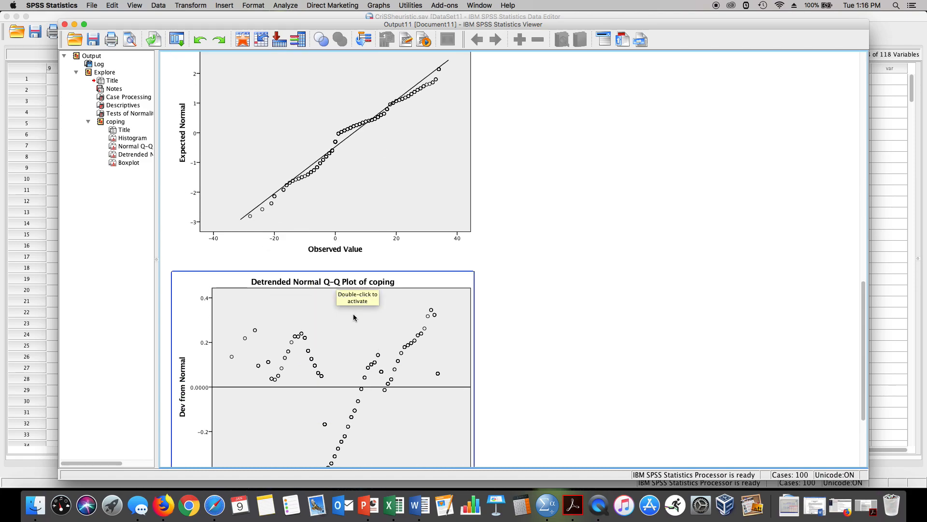
left_click(353, 317)
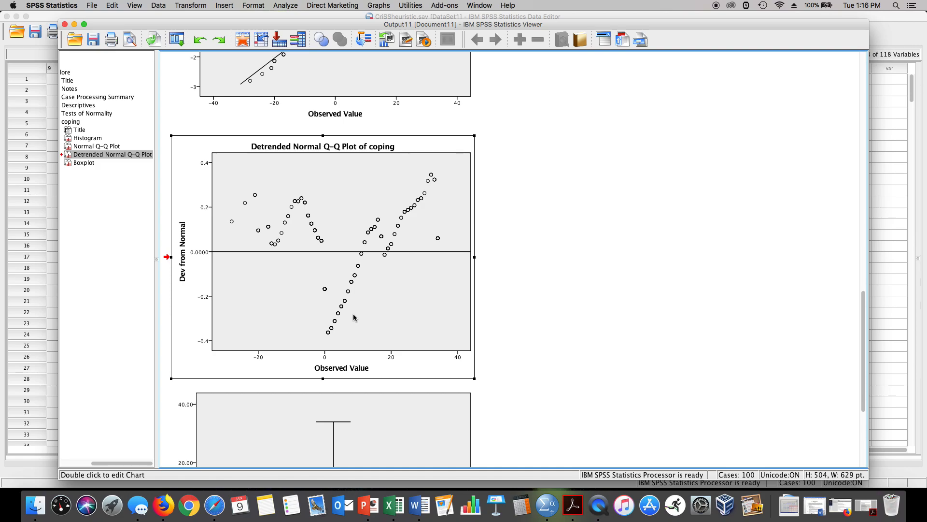
Step: Cut the Detrended Normal Q-Q Plot out of the output
left_click(80, 155)
left_click(112, 5)
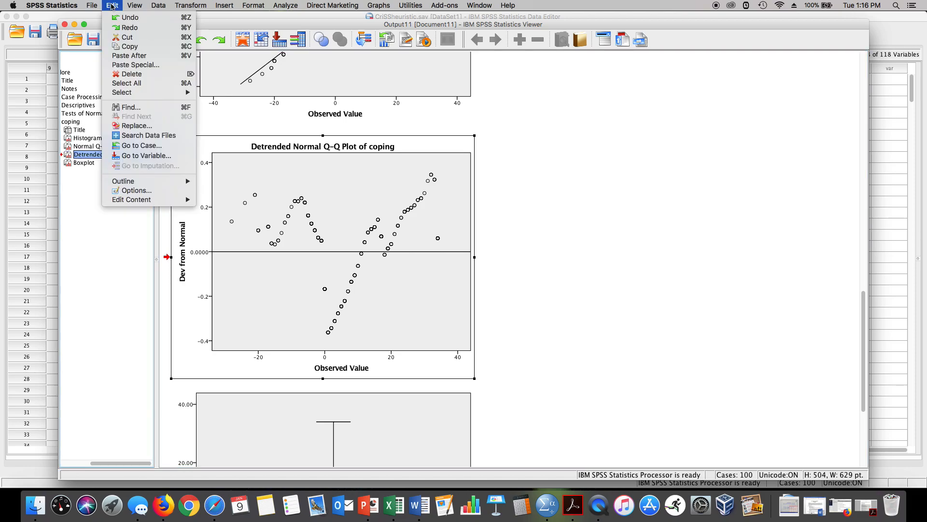
left_click(117, 38)
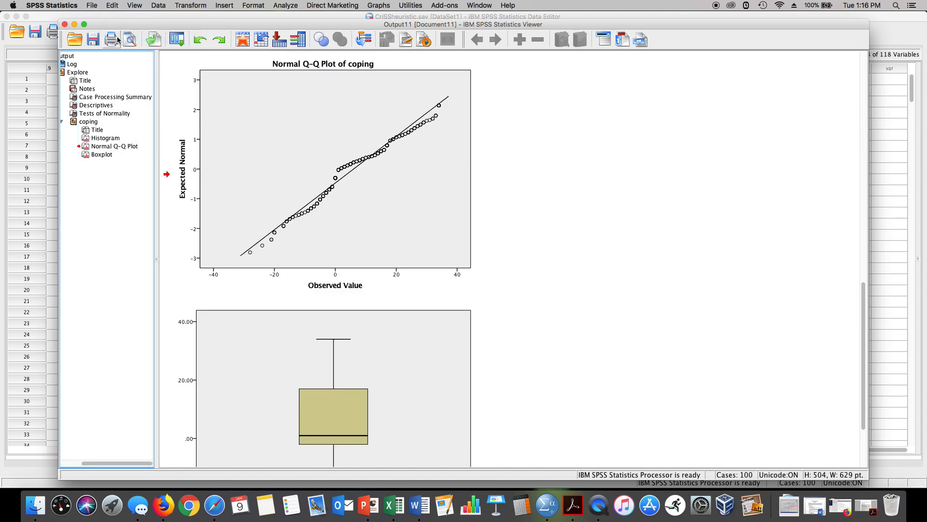
Step: Review the boxplot, Q-Q plot, histogram and descriptive statistics for coping
scroll(357, 121, "down", 5)
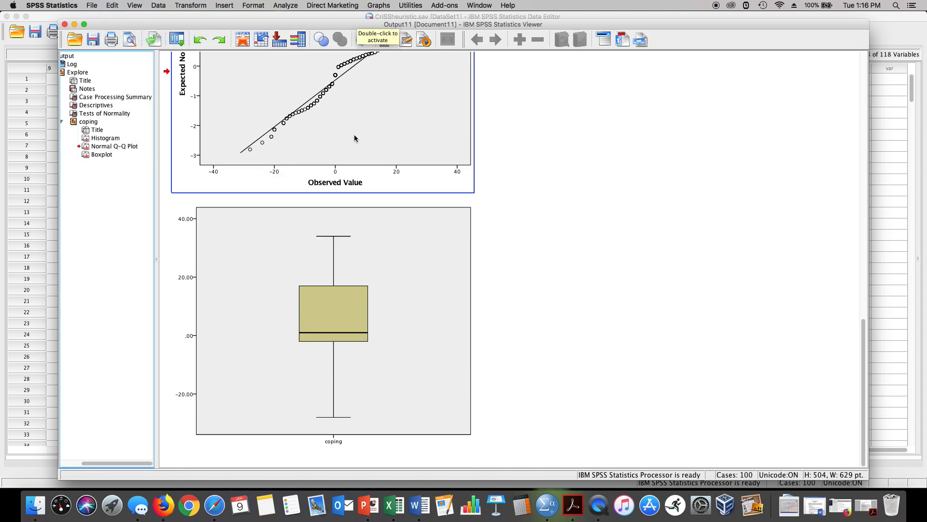
left_click(341, 284)
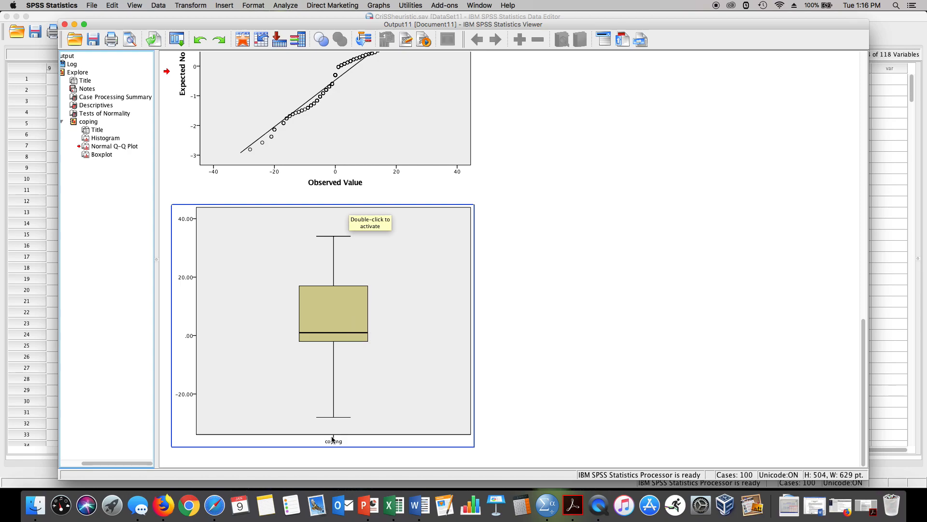
scroll(366, 364, "up", 5)
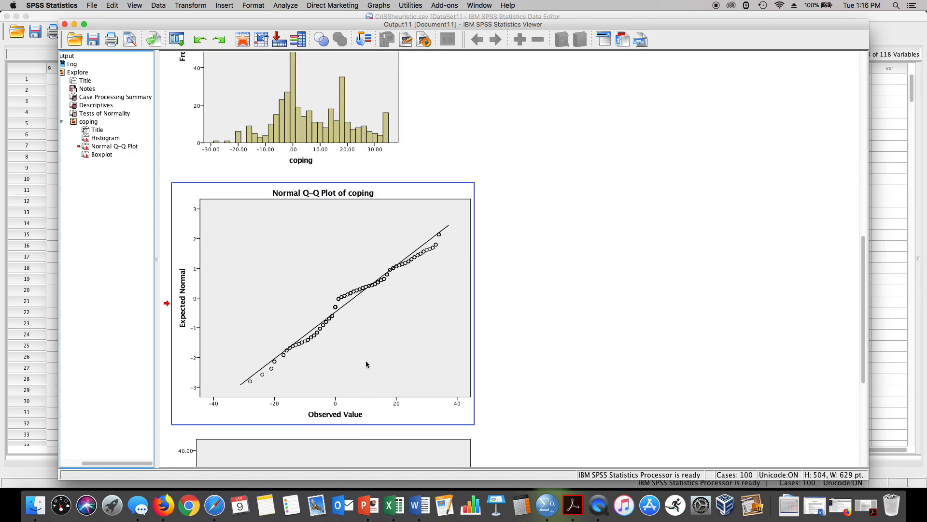
scroll(366, 365, "down", 5)
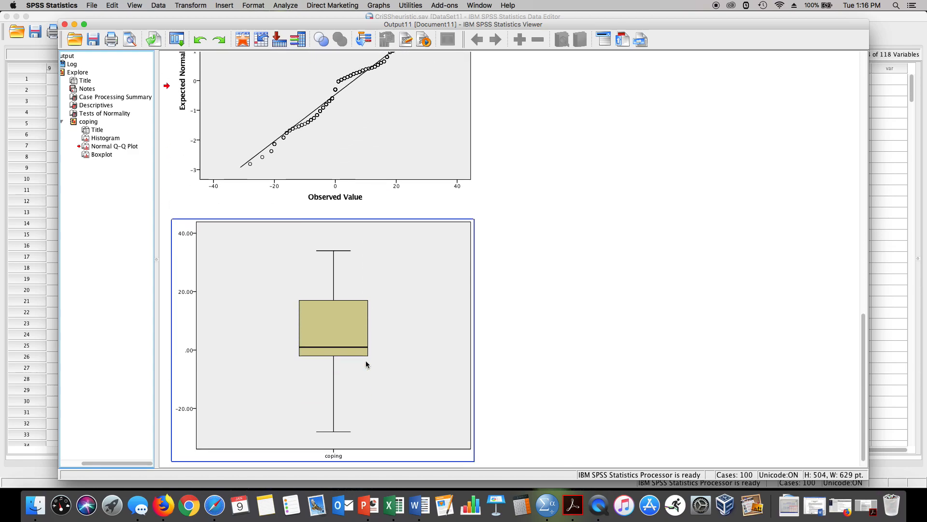
scroll(345, 381, "down", 1)
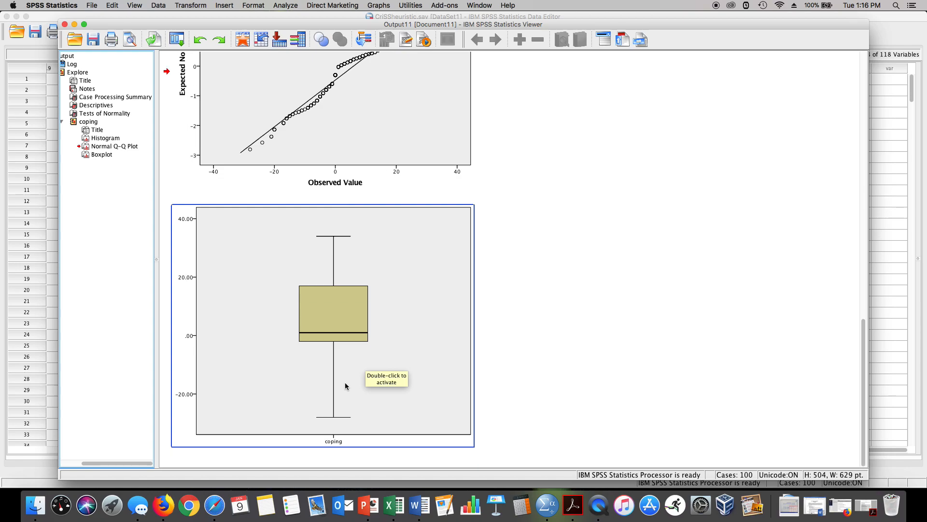
scroll(344, 381, "up", 2)
scroll(345, 385, "up", 5)
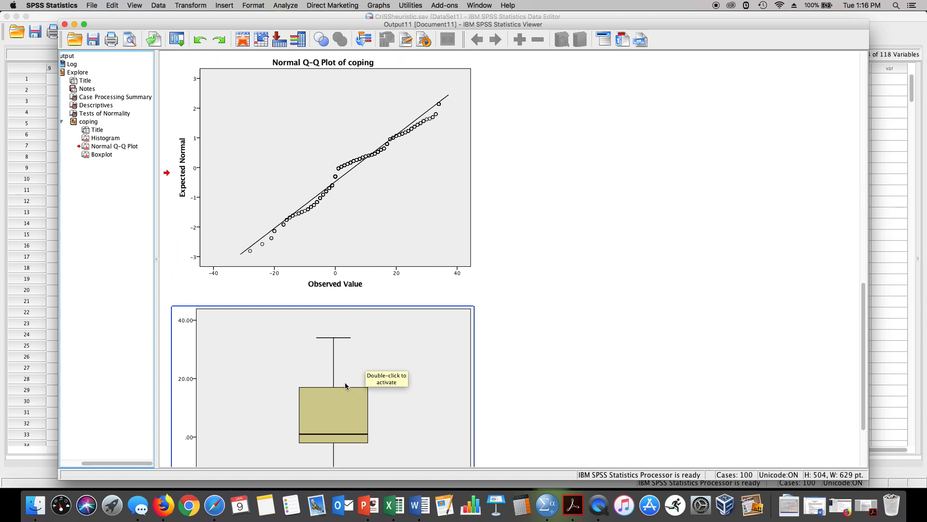
scroll(345, 385, "up", 9)
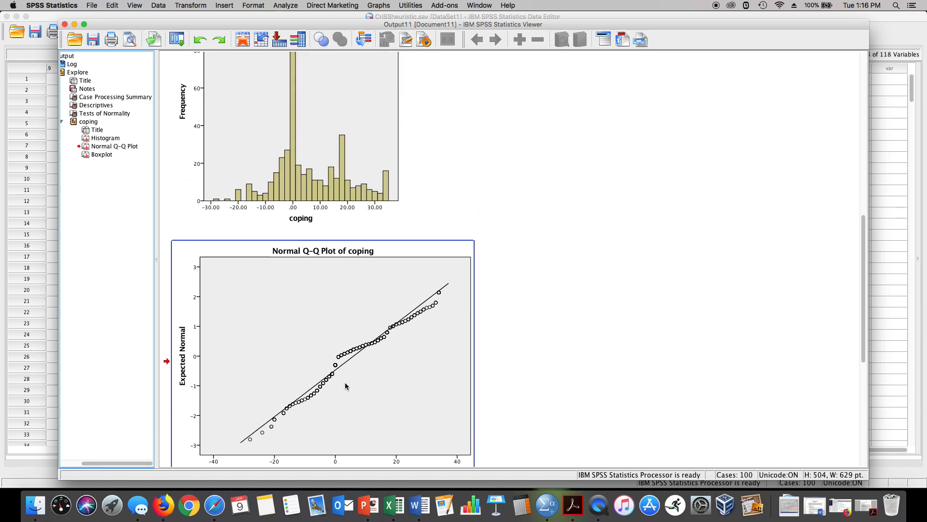
scroll(346, 385, "up", 7)
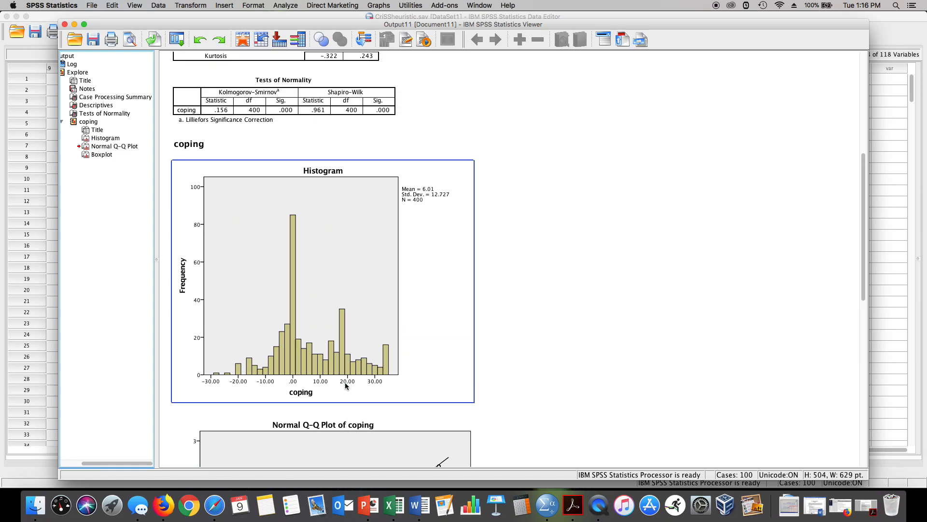
scroll(344, 385, "up", 2)
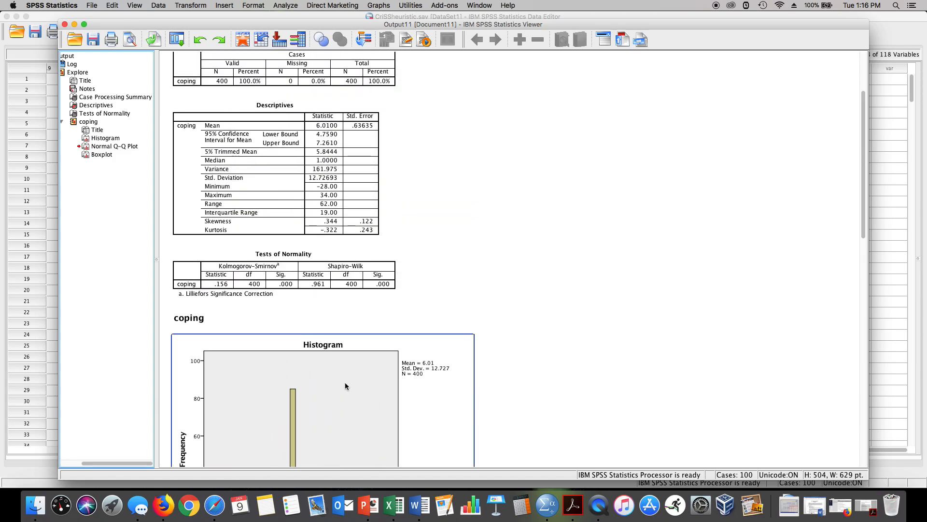
scroll(345, 385, "down", 3)
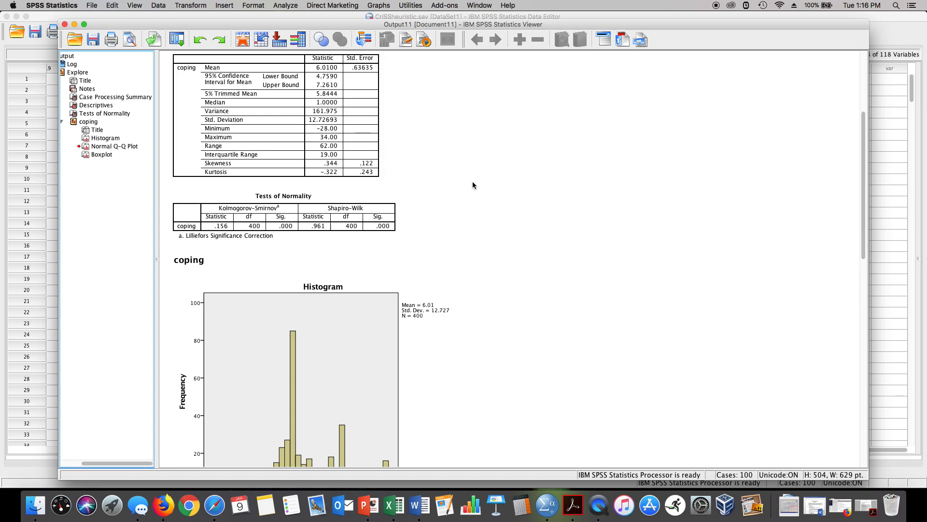
scroll(473, 184, "down", 3)
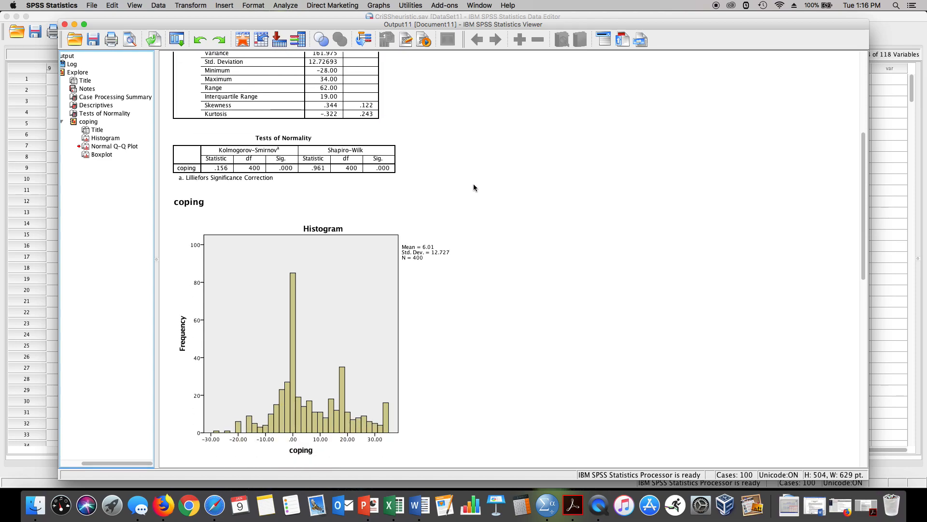
Step: Run Descriptives on coping with the option to save standardized values as a new variable
scroll(473, 186, "up", 3)
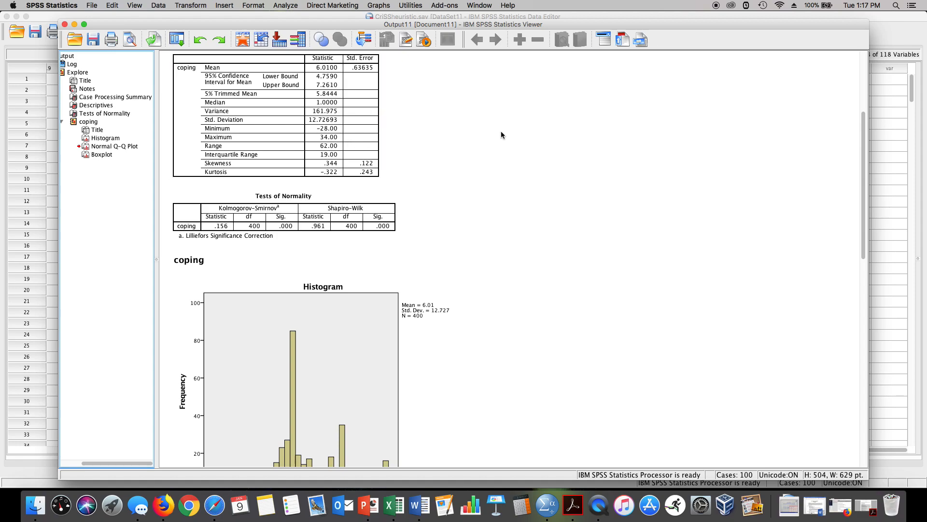
left_click(75, 24)
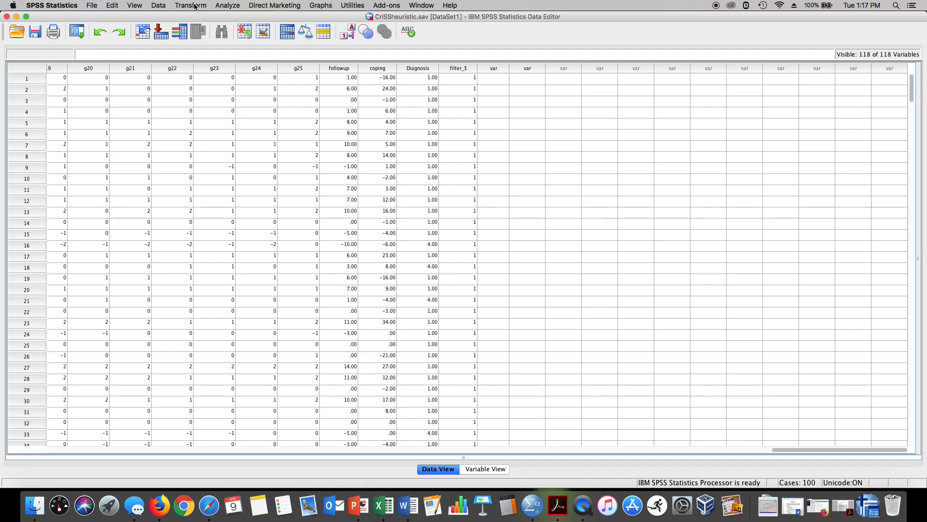
left_click(221, 6)
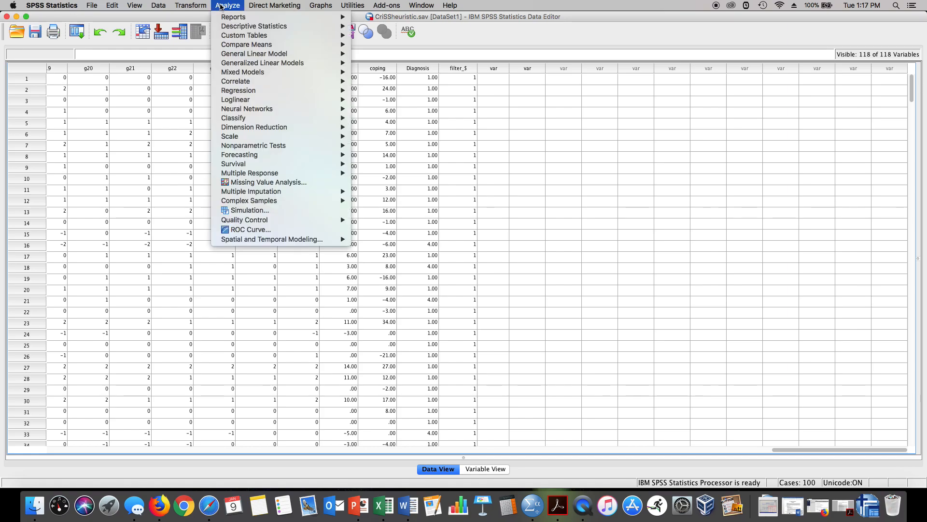
mouse_move(229, 28)
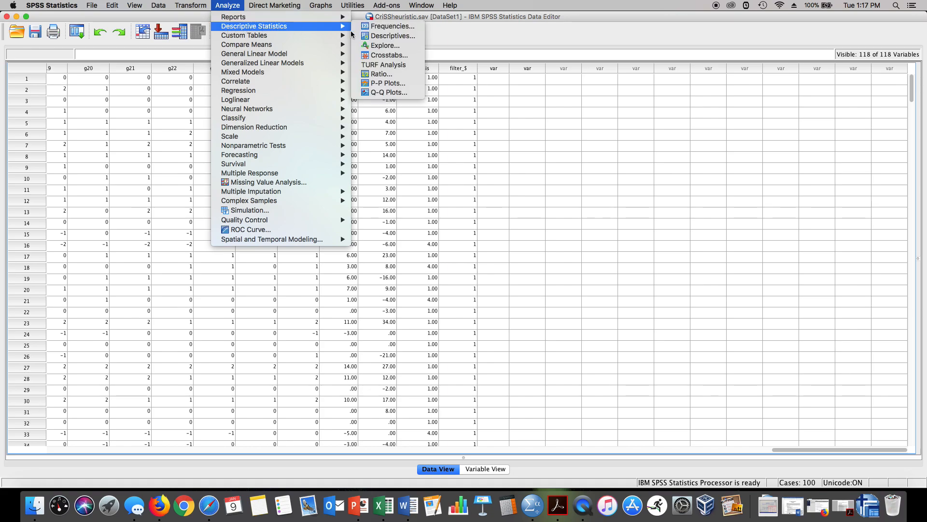
left_click(363, 35)
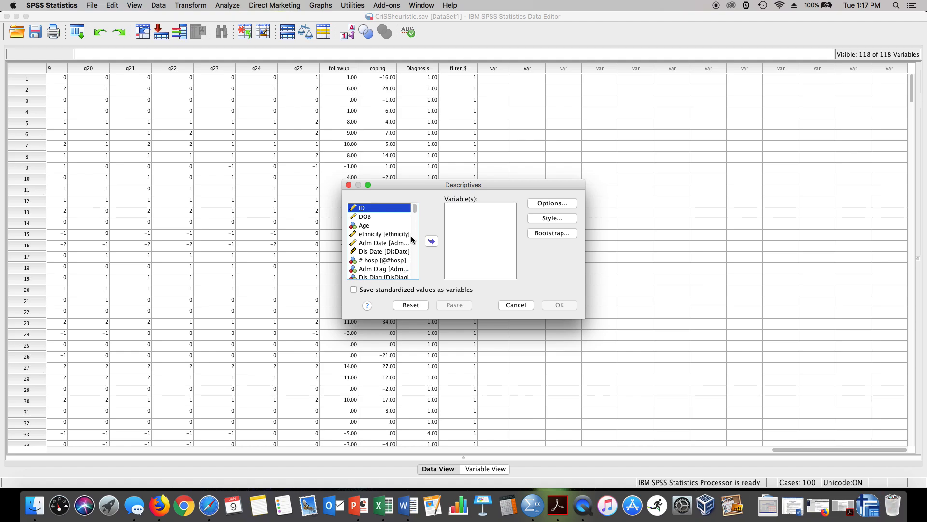
scroll(412, 239, "down", 15)
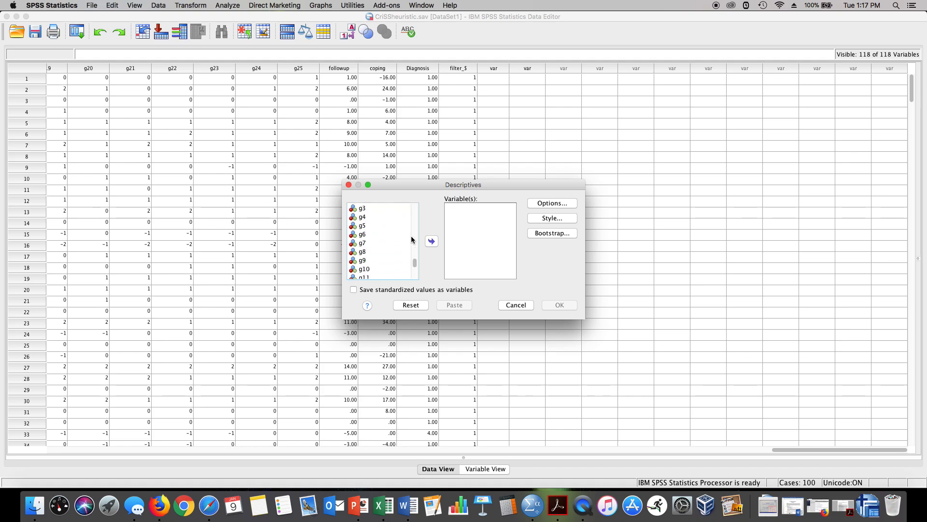
scroll(412, 238, "down", 10)
left_click(382, 257)
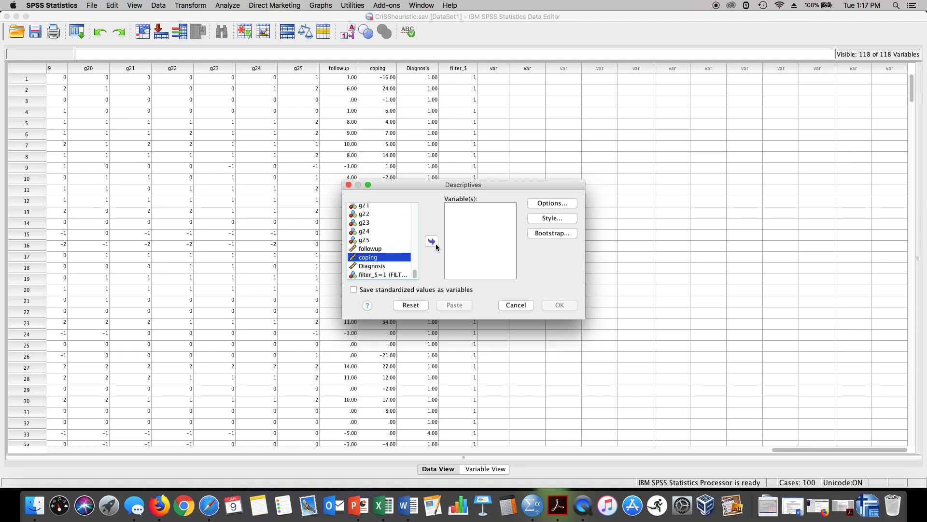
left_click(433, 242)
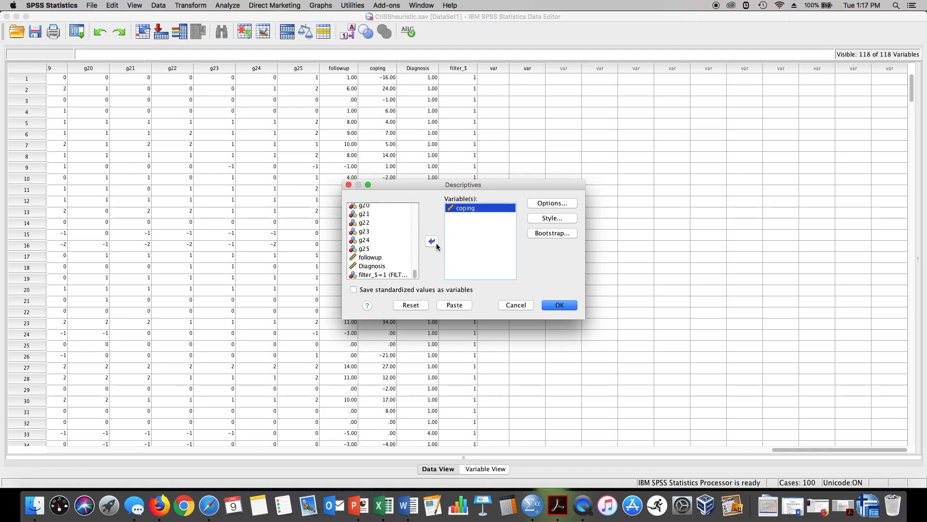
left_click(351, 290)
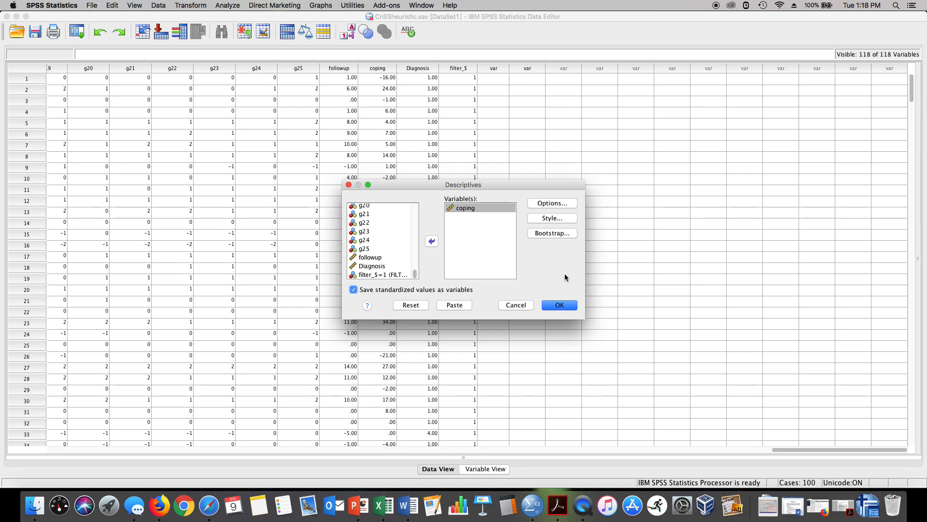
left_click(559, 305)
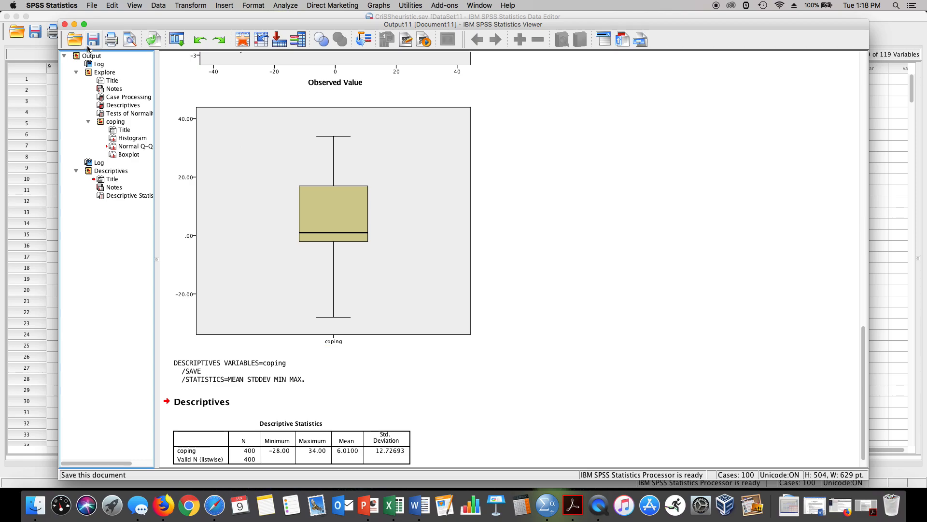
Step: Examine the new standardized coping column in the data alongside the descriptives output
left_click(75, 24)
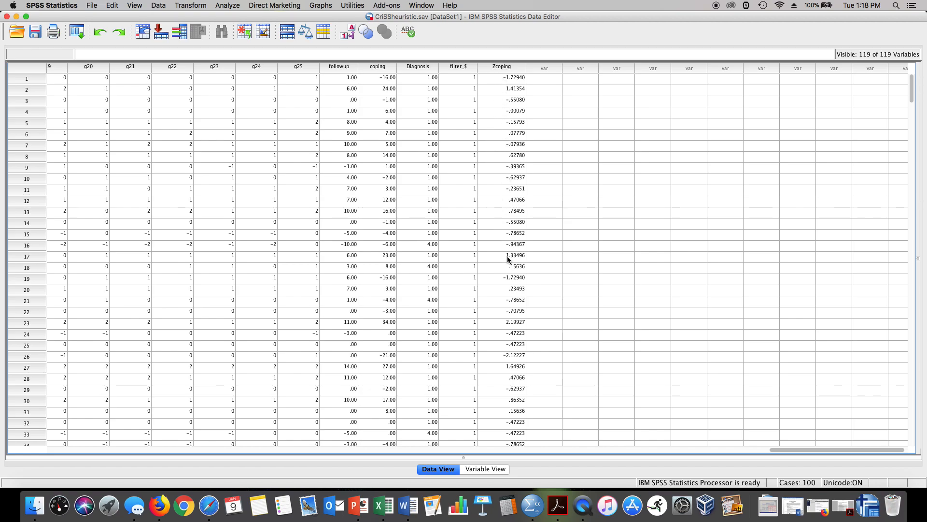
left_click(233, 6)
mouse_move(233, 26)
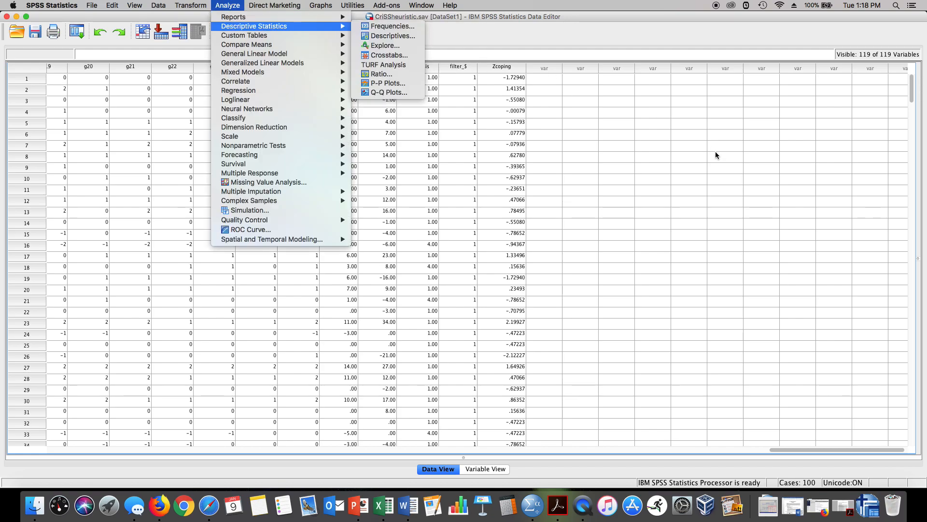
left_click(864, 515)
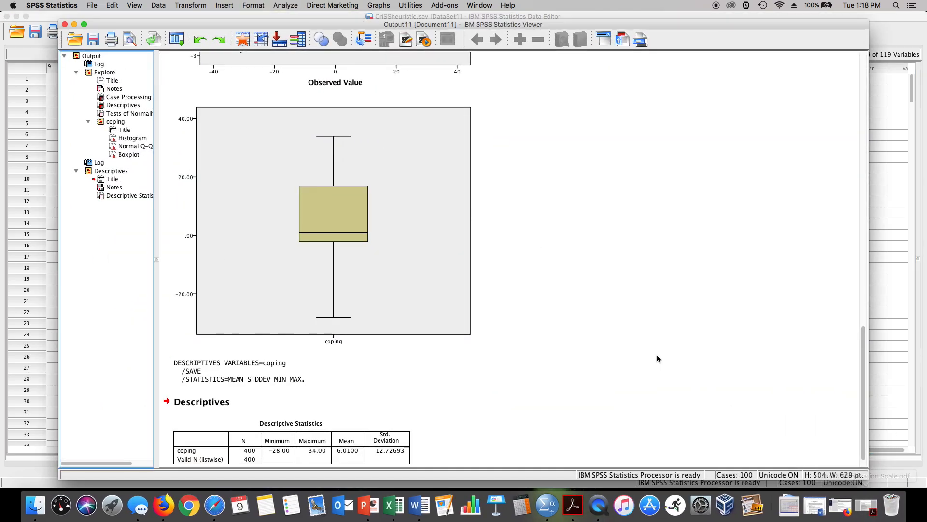
scroll(656, 358, "down", 1)
left_click(656, 358)
left_click(412, 405)
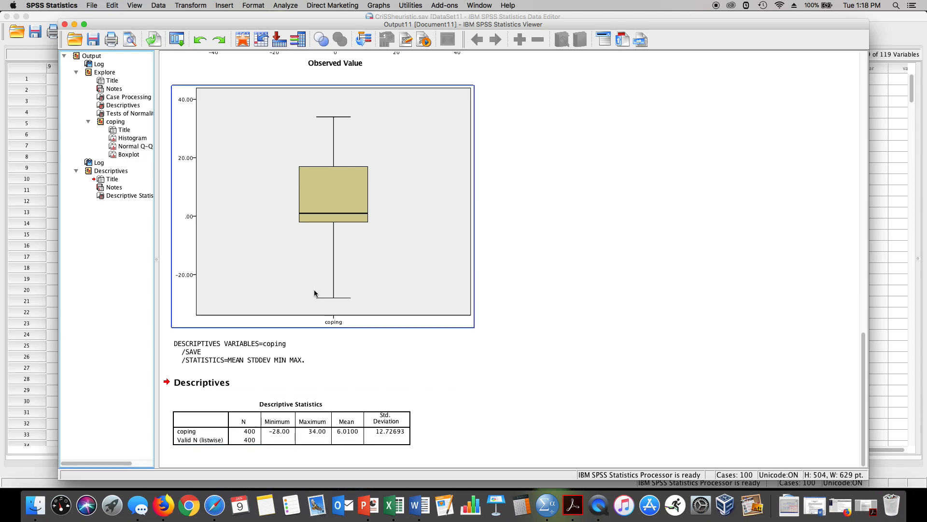
Step: Run Descriptives again with Zscore(coping) in place of coping, keeping standardized values saved
left_click(74, 24)
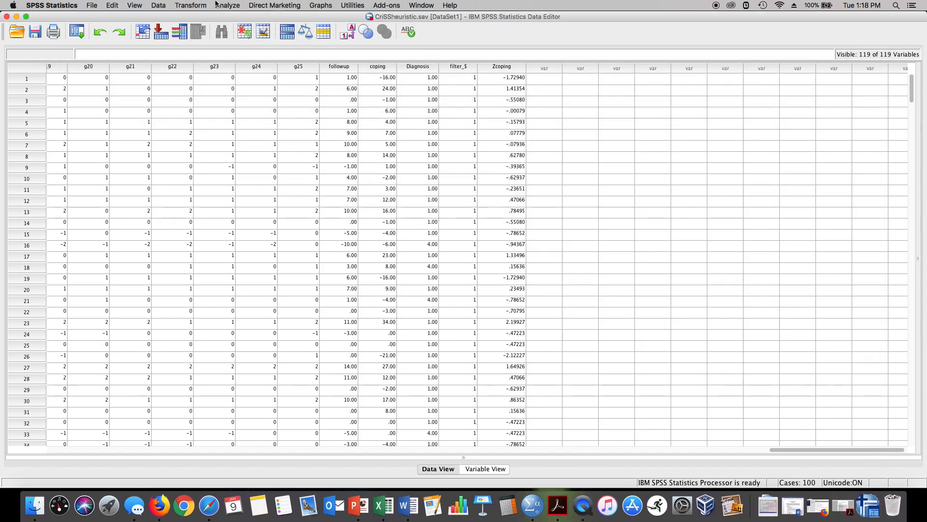
left_click(219, 6)
mouse_move(227, 29)
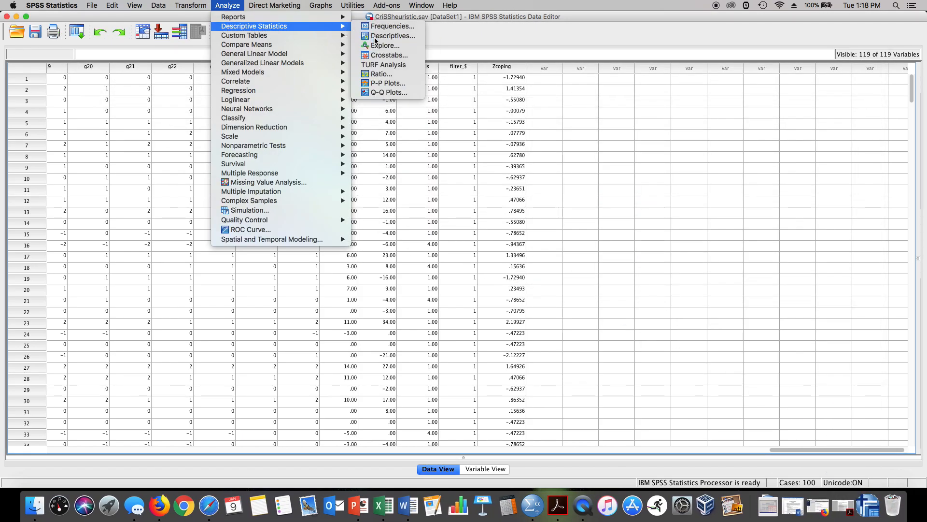
left_click(387, 36)
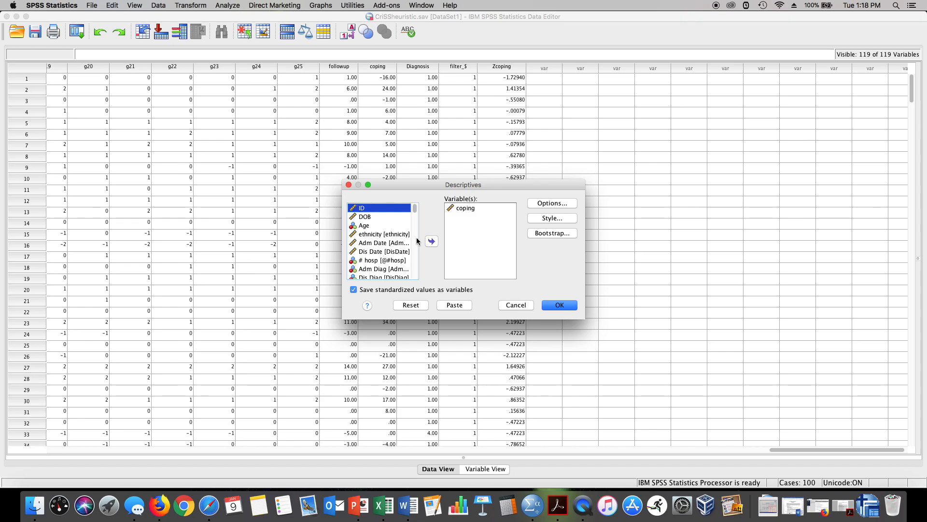
left_click(461, 209)
left_click(432, 243)
scroll(386, 247, "down", 1)
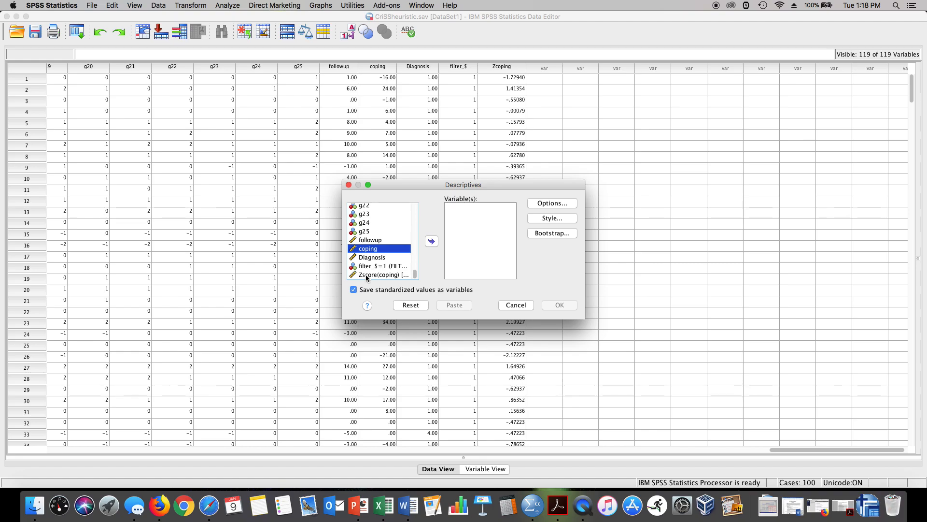
left_click(366, 274)
left_click(433, 241)
left_click(550, 307)
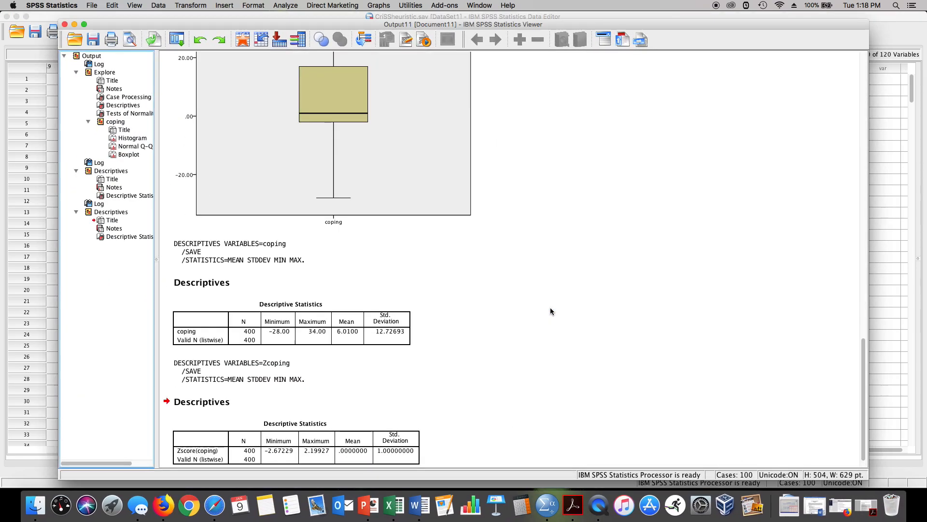
scroll(549, 307, "down", 1)
left_click(305, 429)
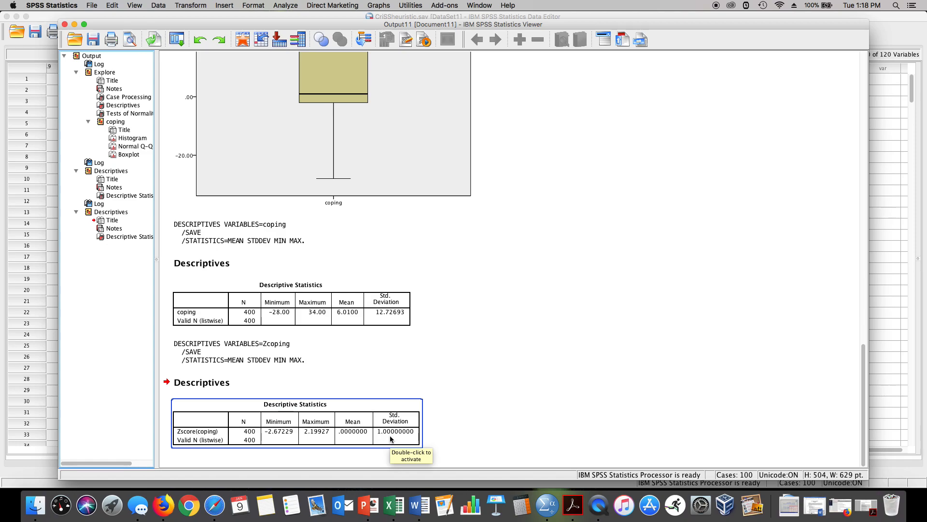
Step: Compare the descriptive statistics tables for coping and Zscore(coping) in the output
left_click(75, 24)
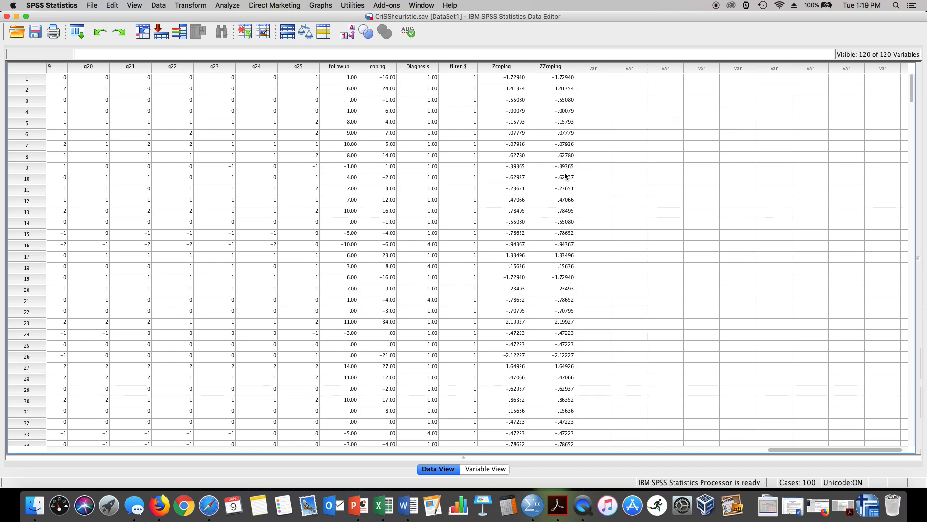
left_click(868, 504)
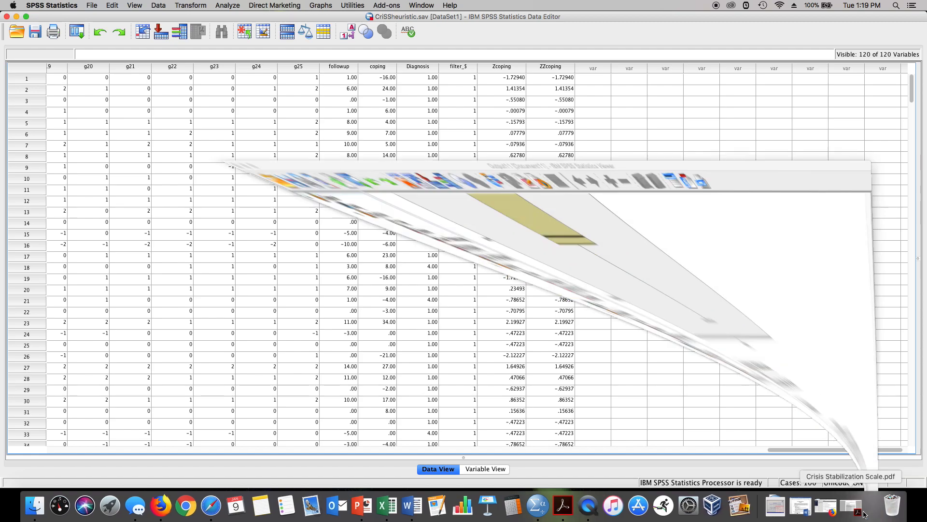
left_click(347, 432)
left_click(337, 314)
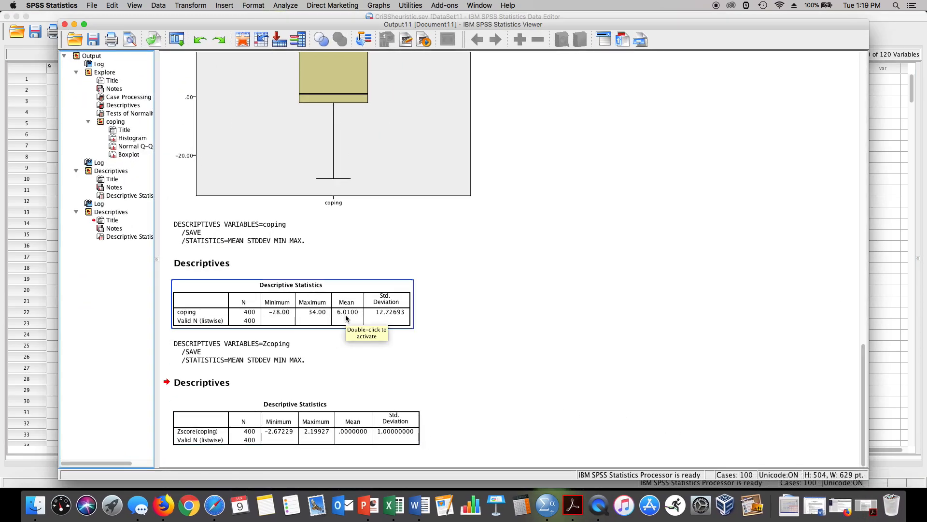
left_click(367, 419)
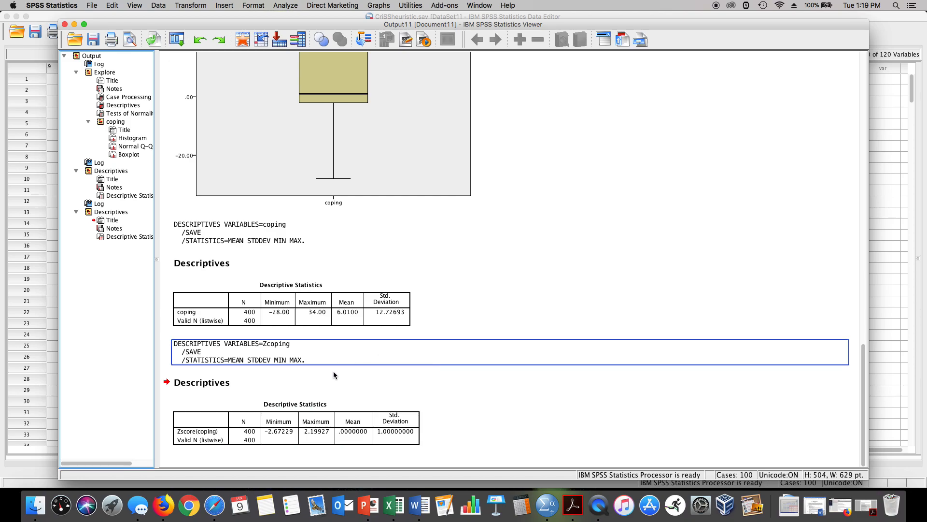
left_click(75, 24)
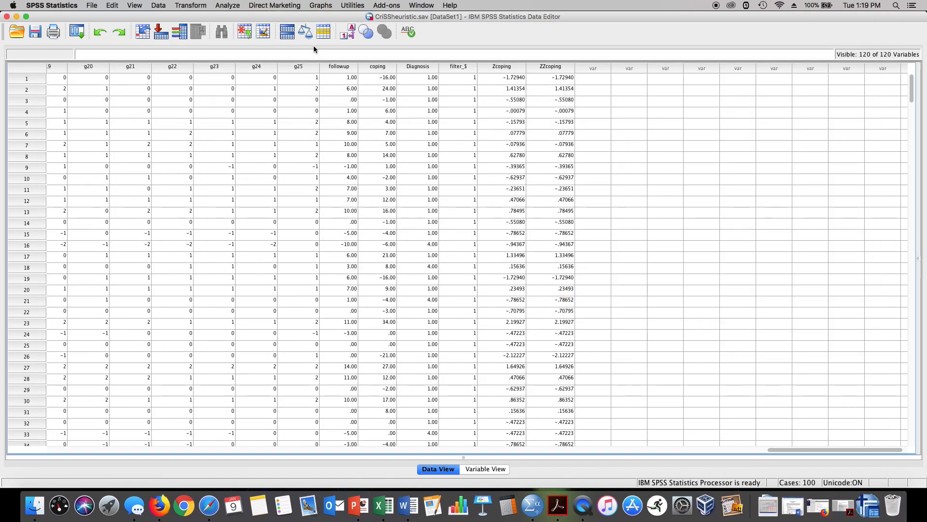
Step: Delete the ZZcoping variable from the data
left_click(553, 68)
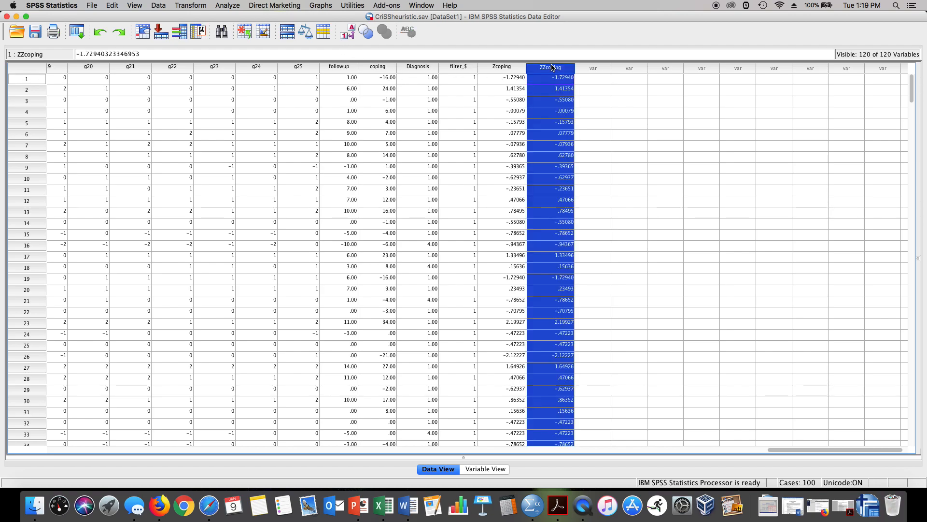
key("BackSpace")
left_click(553, 67)
left_click(111, 5)
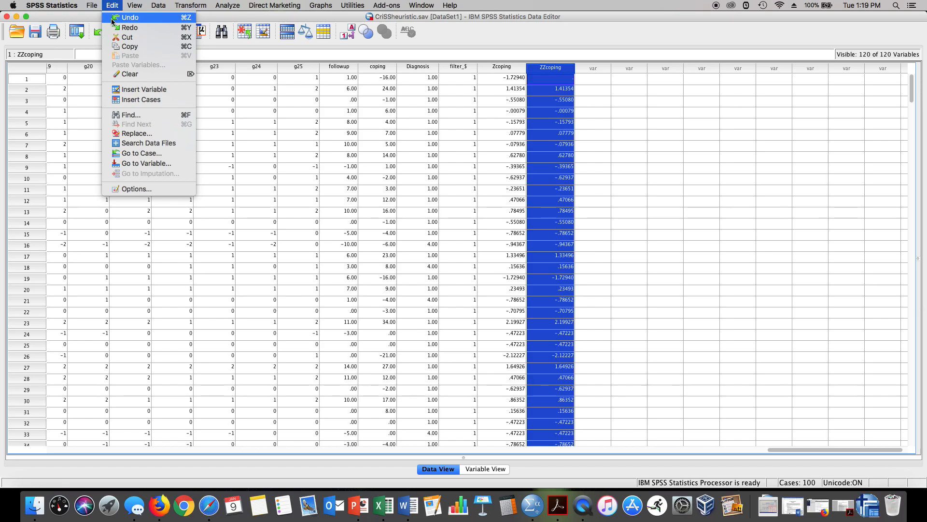
left_click(132, 75)
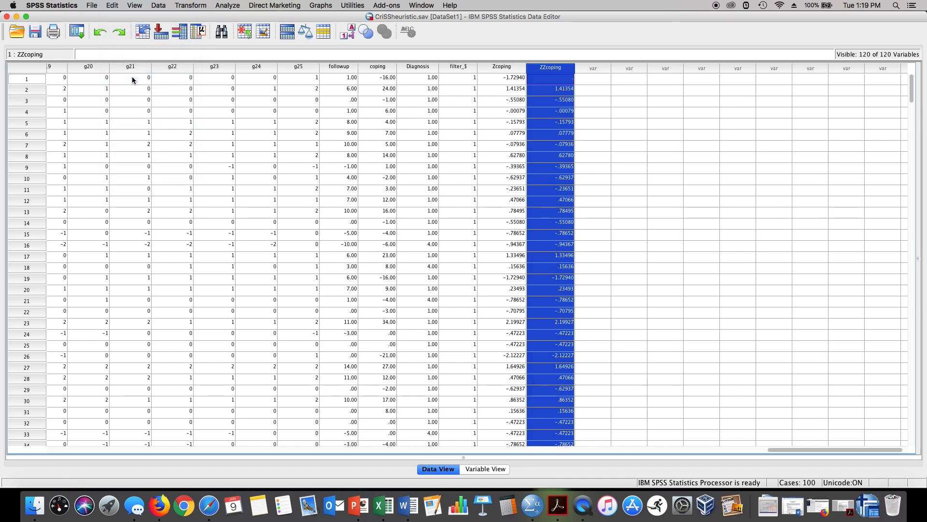
Step: Compute a new variable Tcoping as Zcoping*10+50
left_click(543, 68)
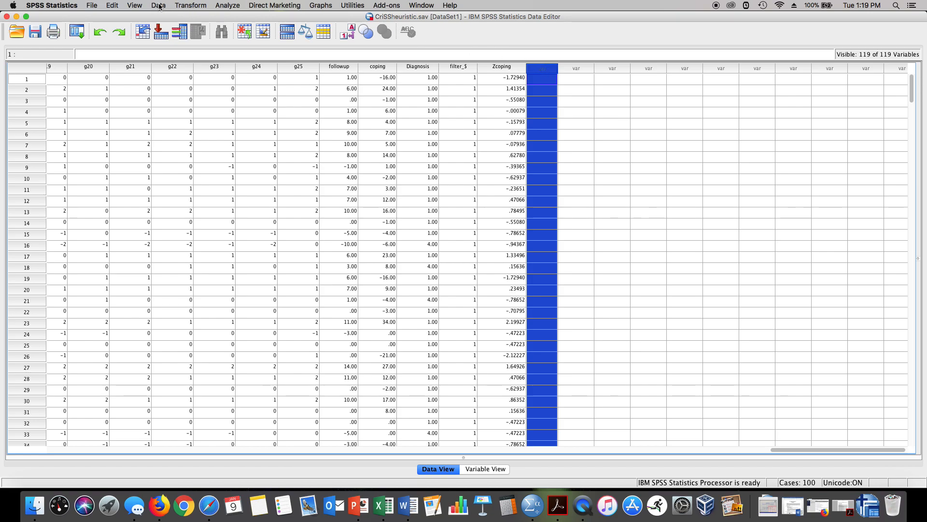
left_click(191, 6)
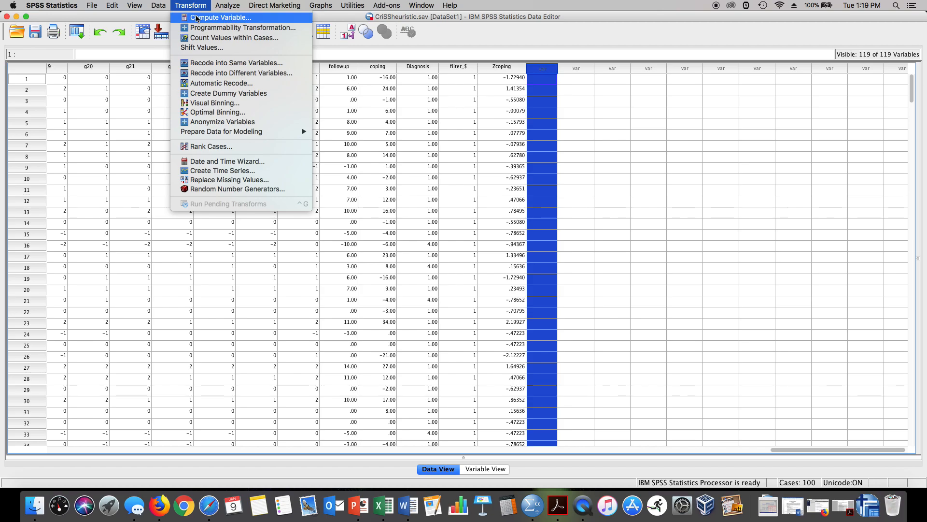
left_click(196, 17)
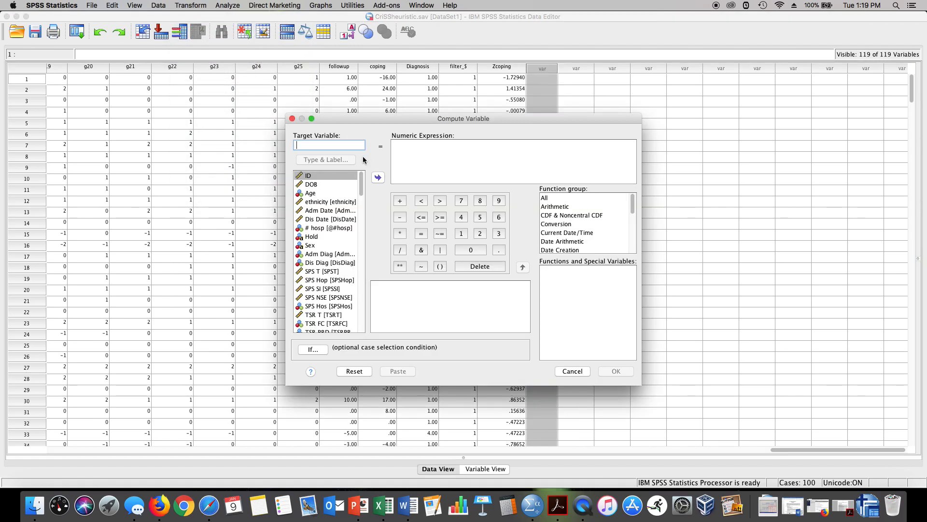
type("Tcoping")
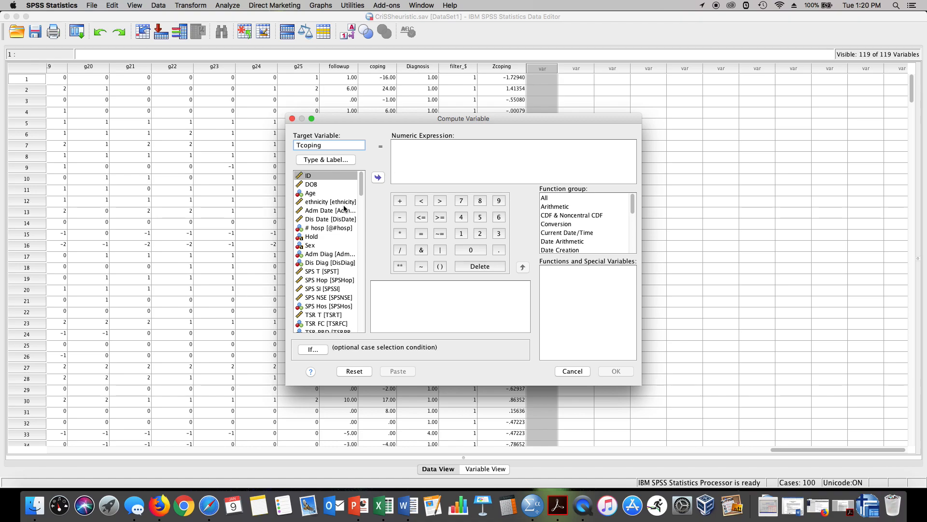
scroll(331, 213, "down", 15)
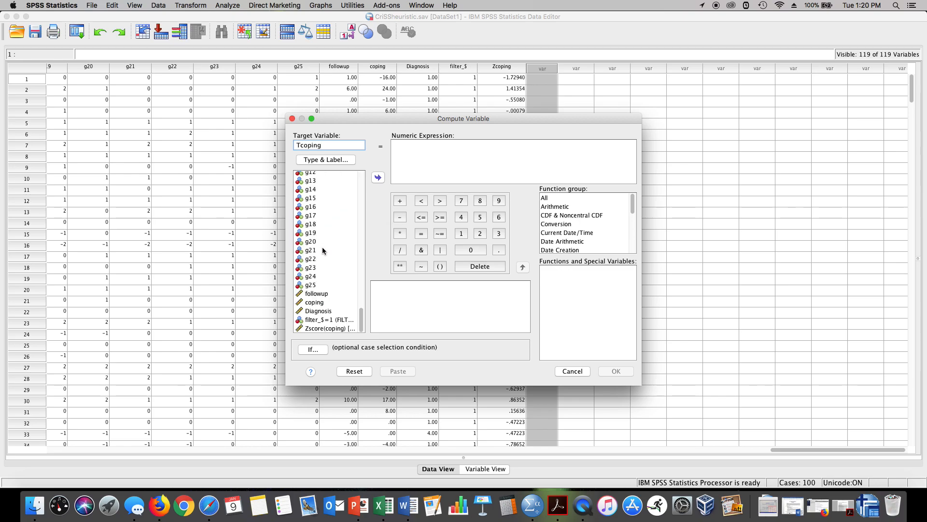
left_click(309, 329)
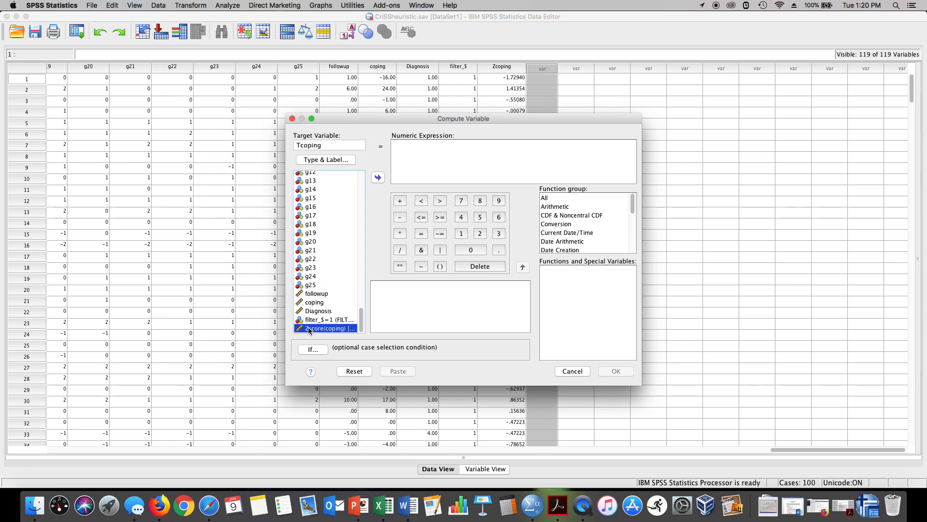
left_click(378, 179)
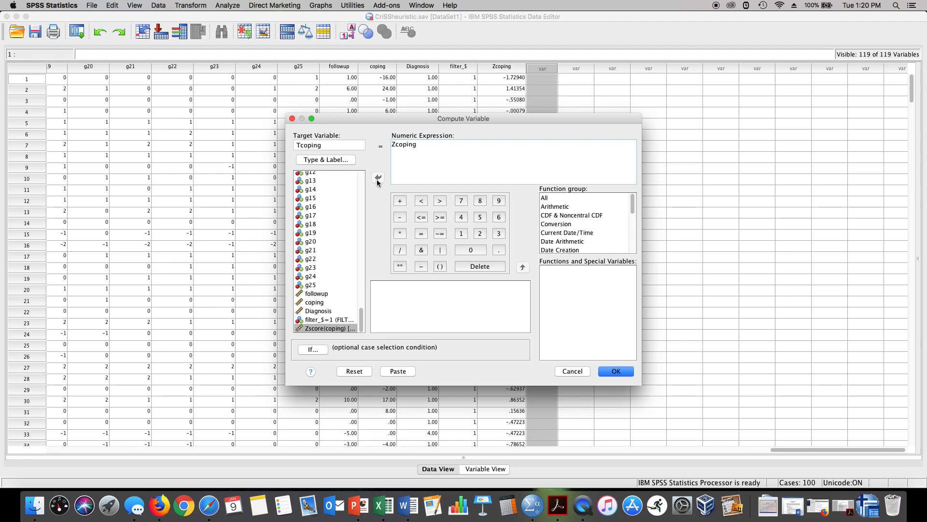
type("*10+50")
left_click(616, 371)
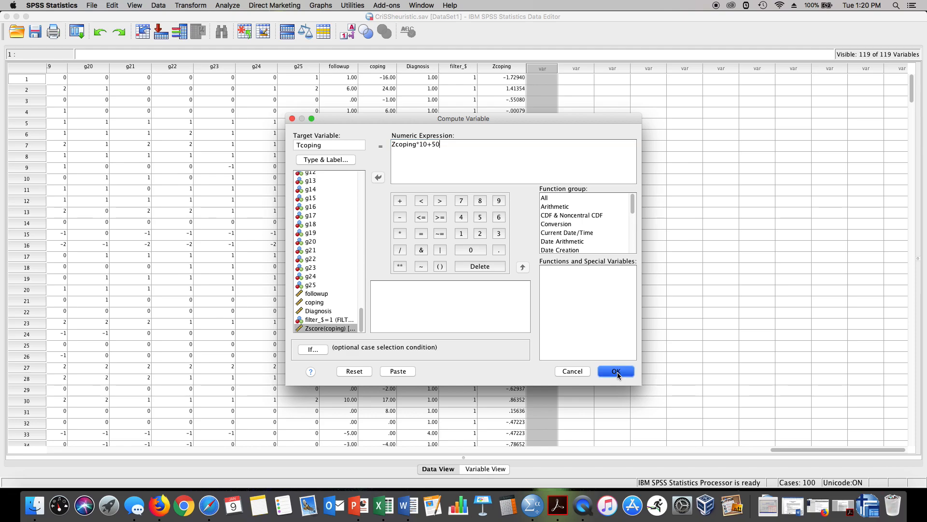
Step: Run the Tcoping computation and check the new Tcoping column in the data
left_click(616, 371)
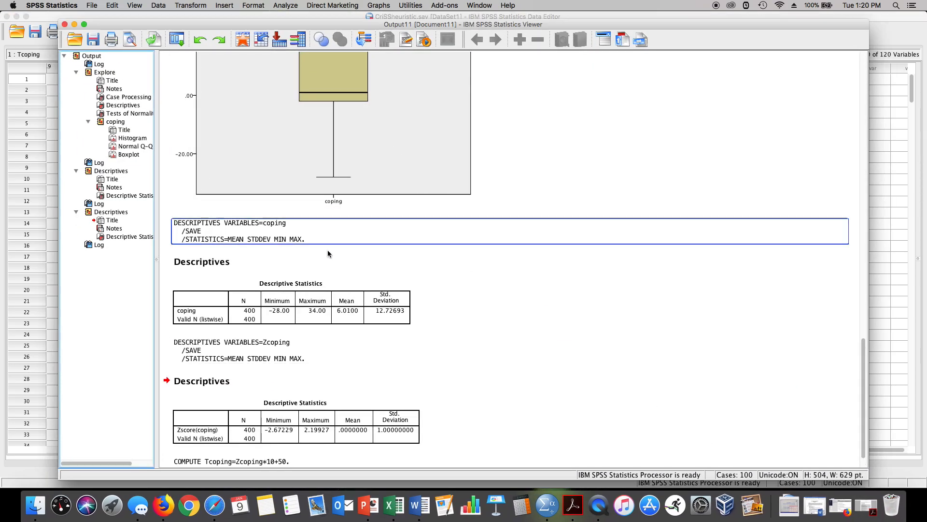
left_click(327, 411)
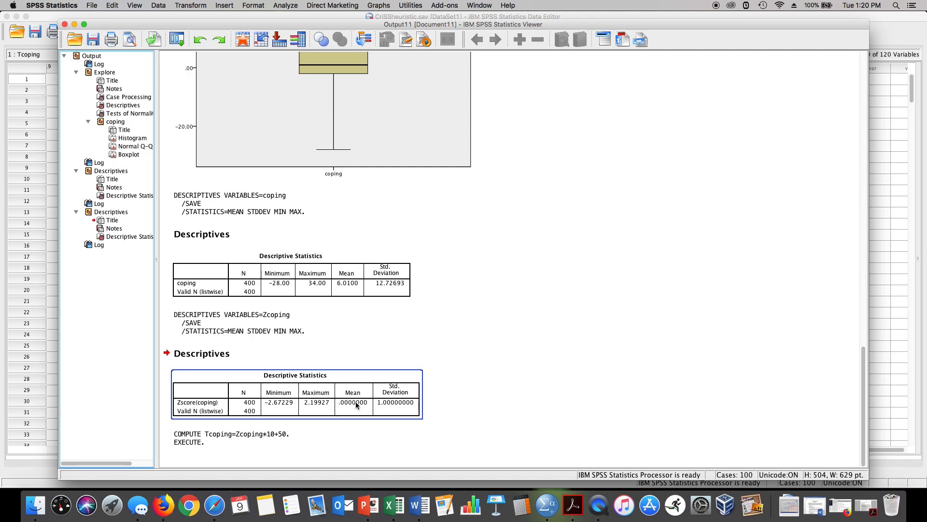
left_click(372, 305)
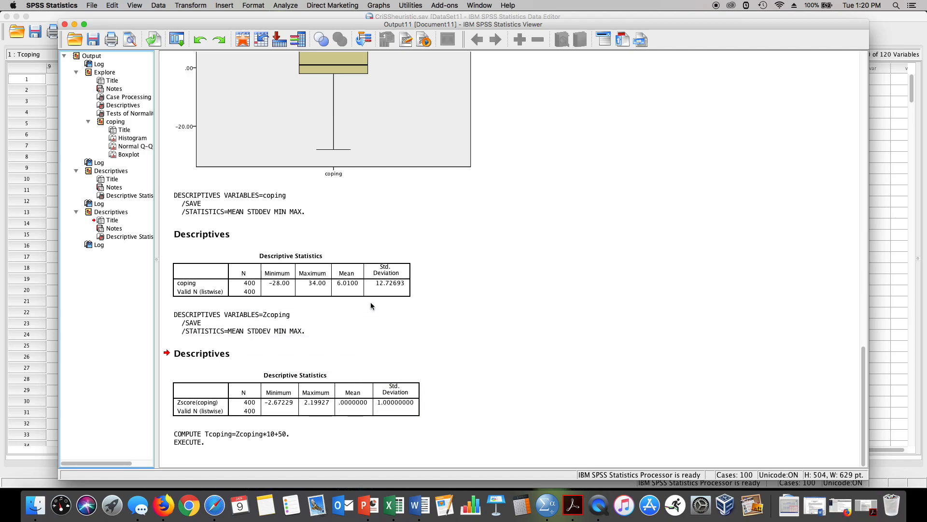
left_click(344, 285)
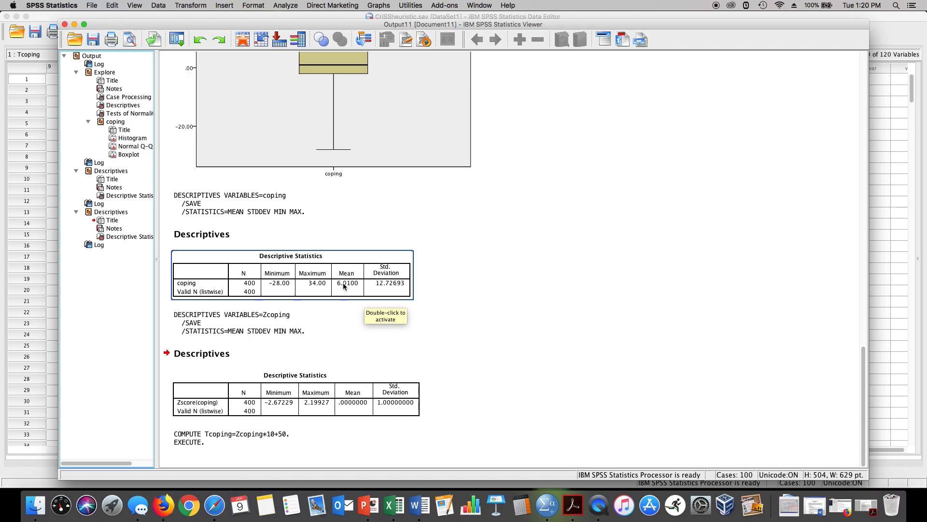
left_click(74, 24)
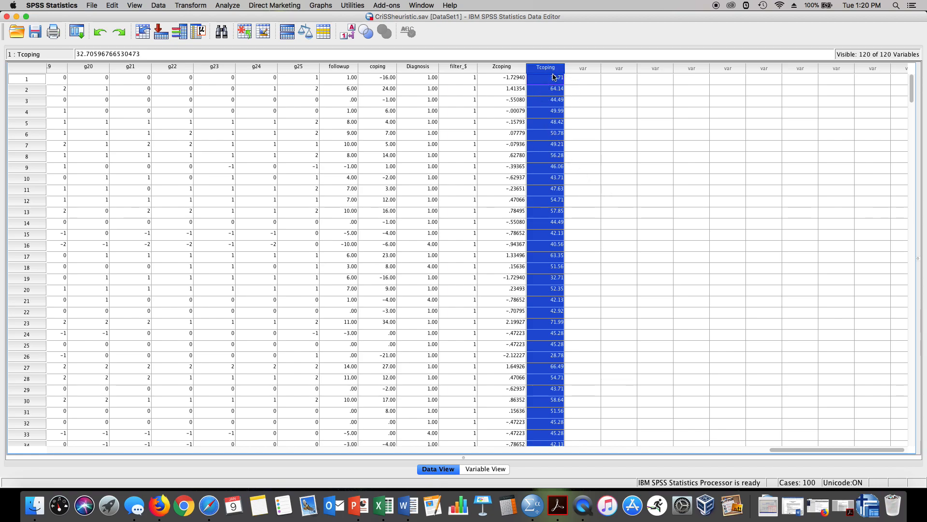
scroll(614, 182, "right", 1)
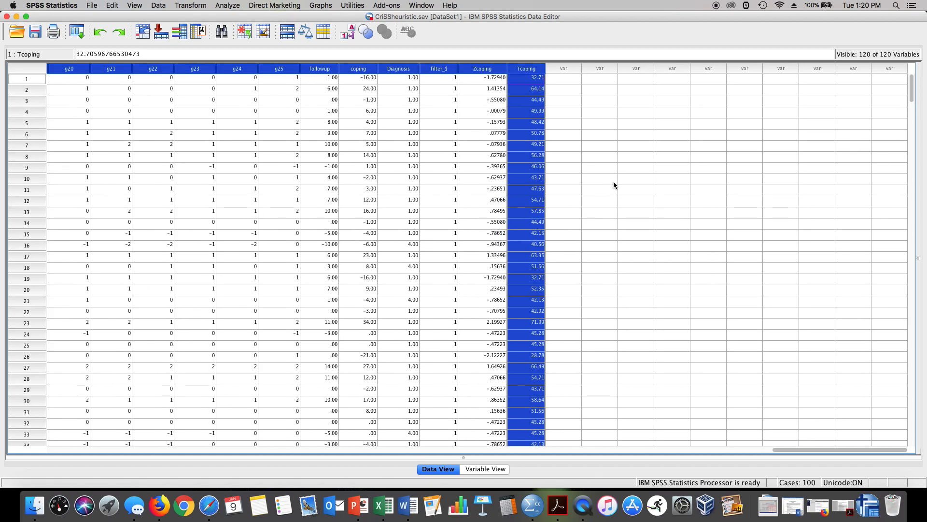
Step: Run Descriptives on coping, Zscore(coping) and Tcoping with standardized values saved, and review the output table
left_click(225, 6)
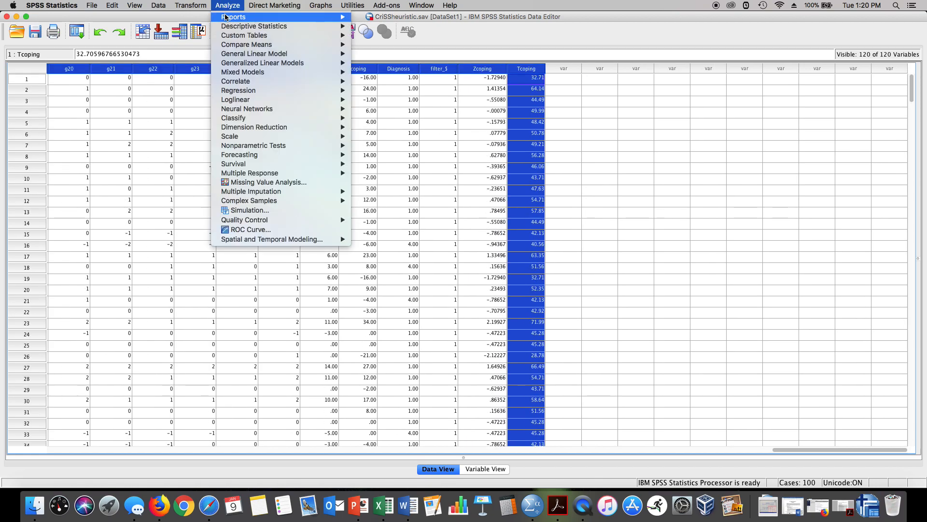
mouse_move(312, 26)
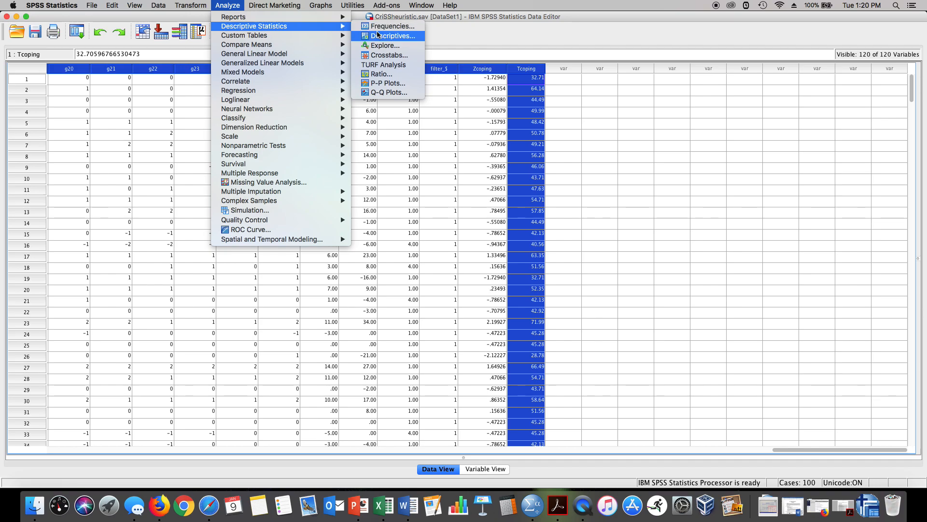
left_click(389, 36)
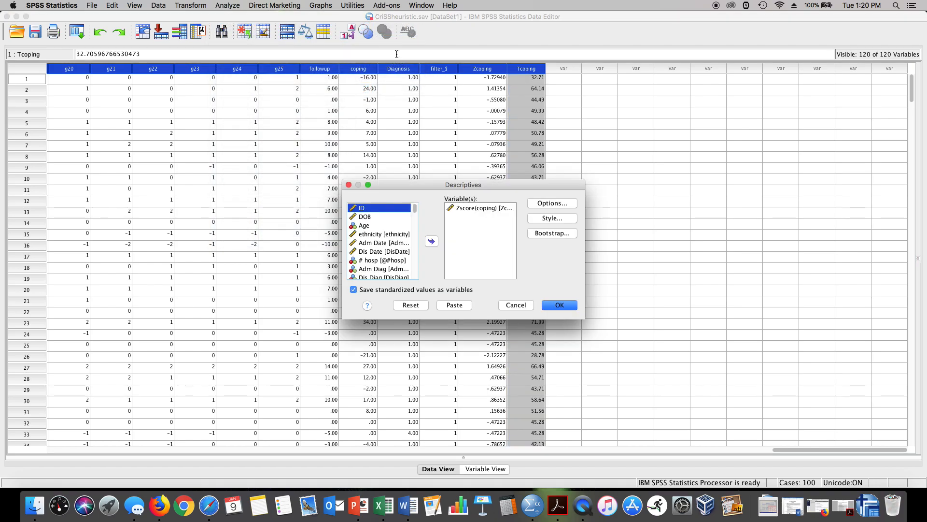
left_click(481, 207)
left_click(431, 241)
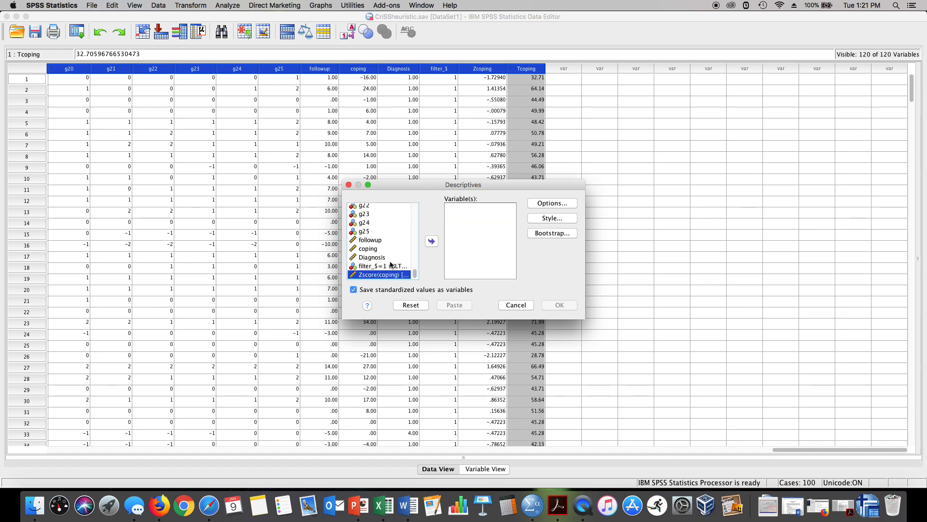
left_click(368, 248)
left_click(431, 240)
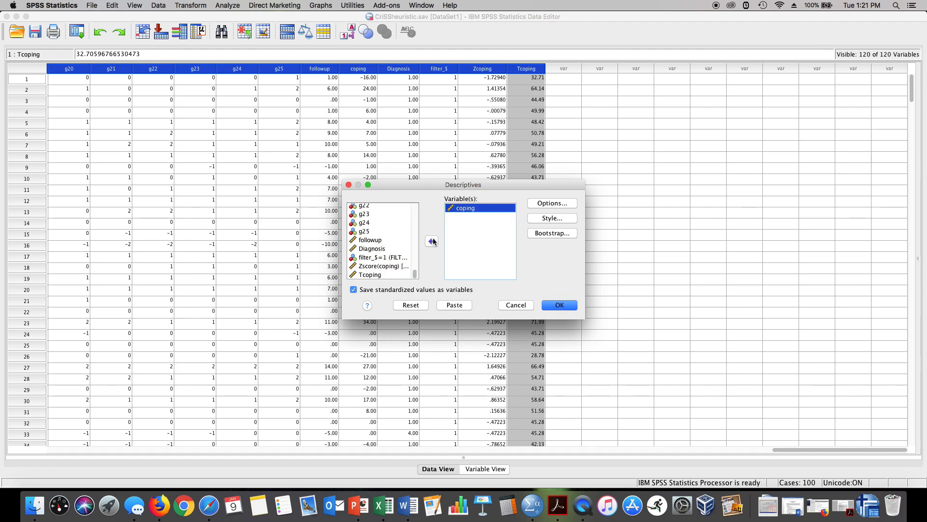
left_click(385, 267)
left_click(431, 241)
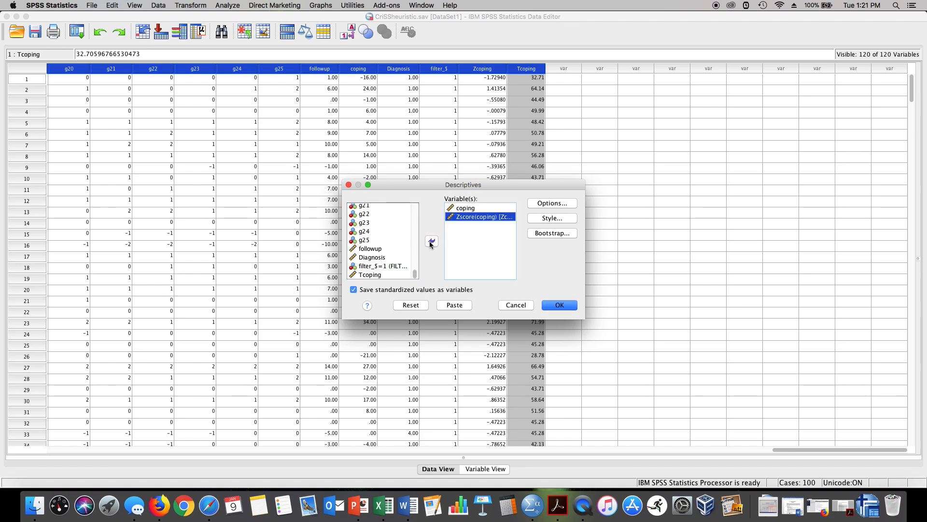
left_click(376, 275)
left_click(432, 241)
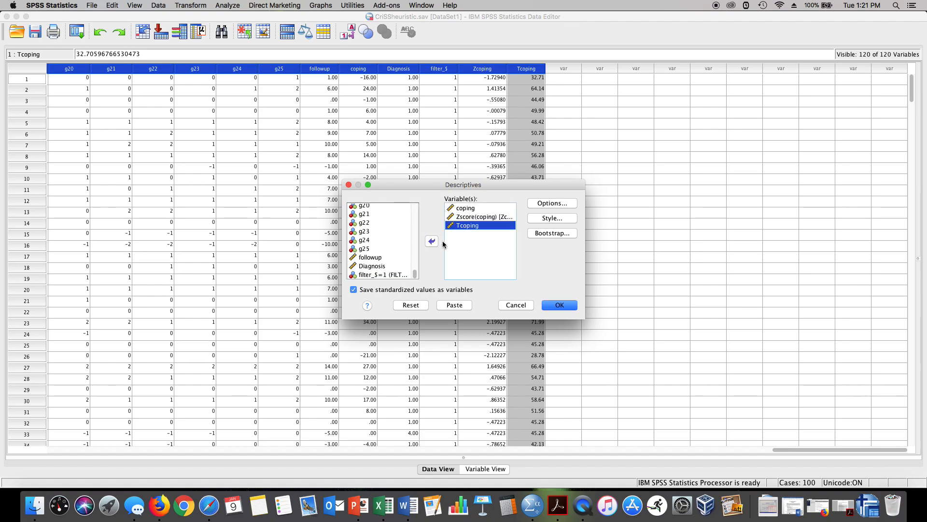
left_click(553, 204)
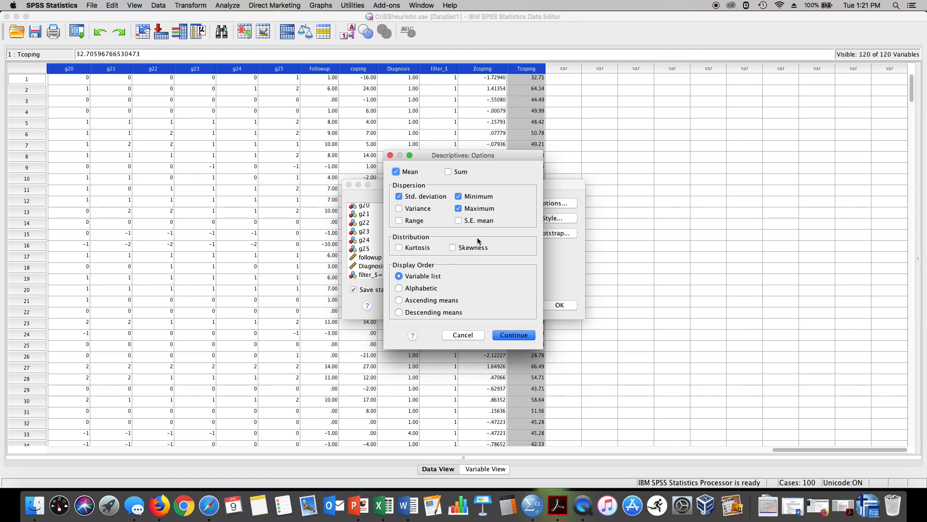
left_click(520, 336)
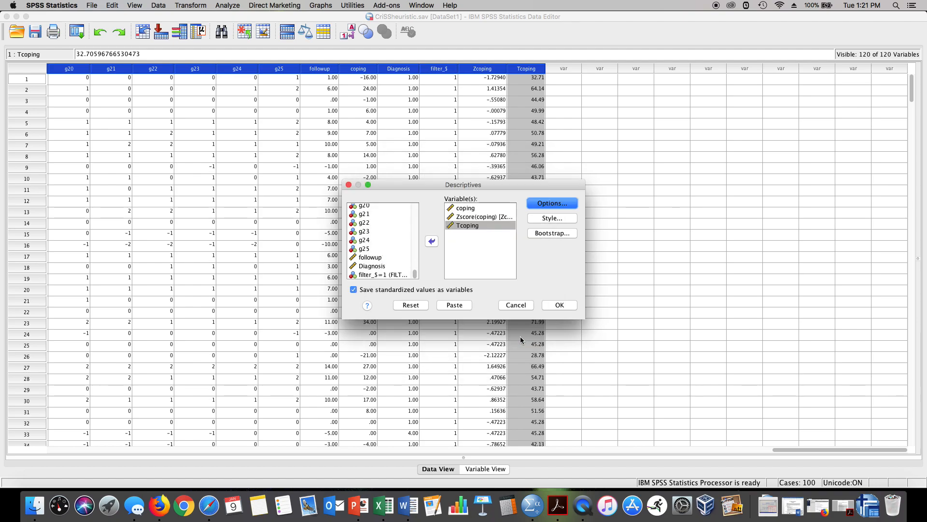
left_click(559, 305)
left_click(317, 409)
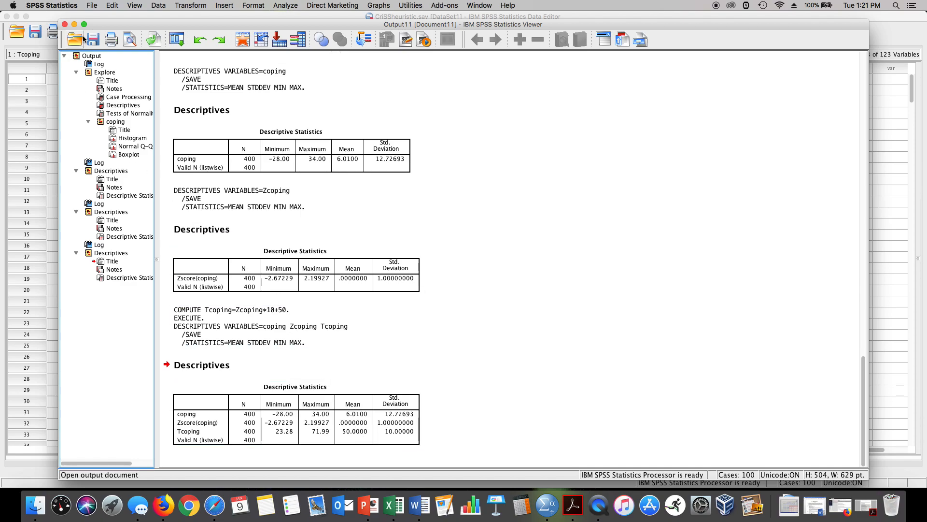
left_click(131, 33)
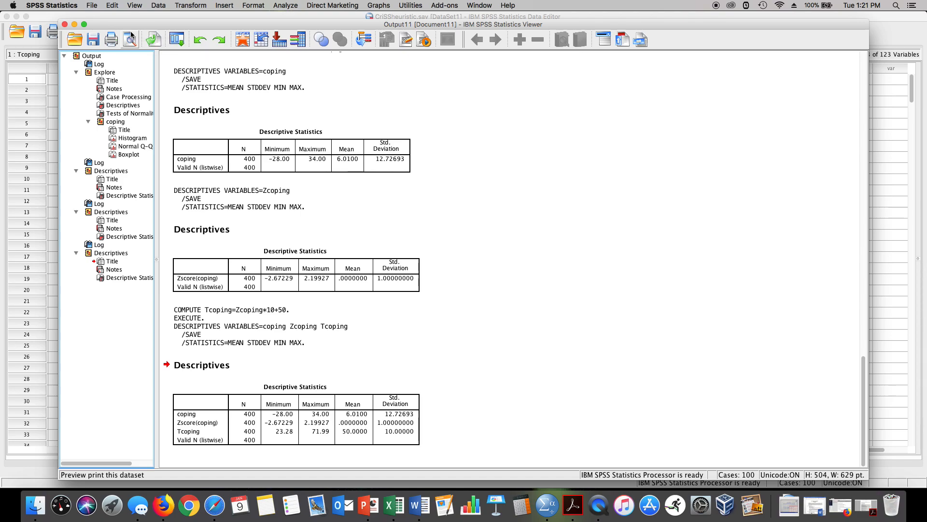